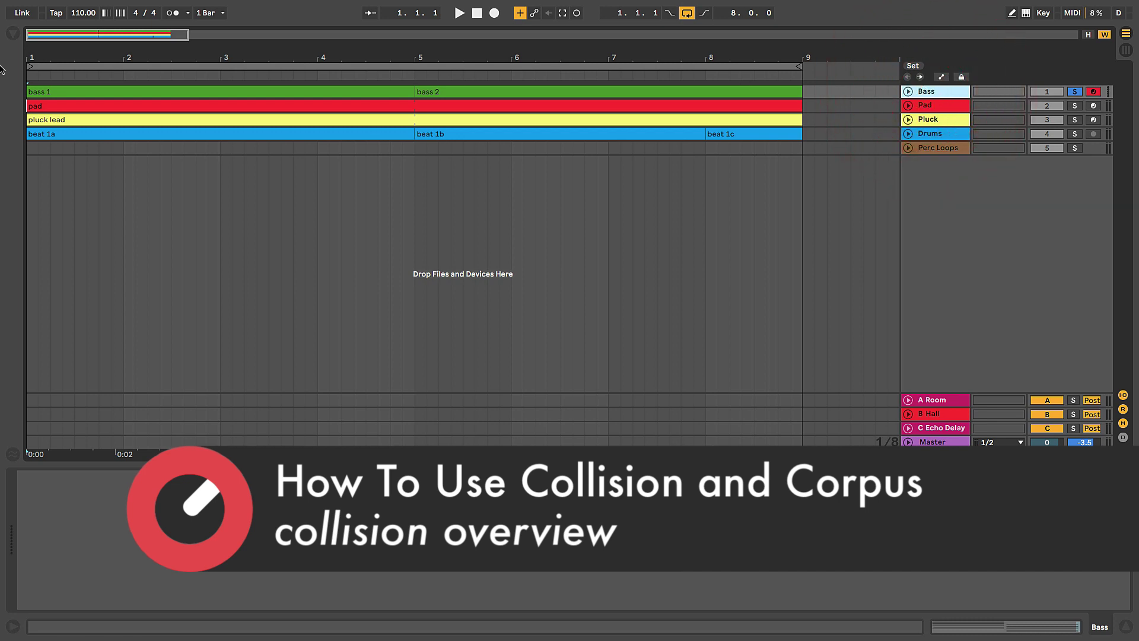
Load the Collision instrument from the browser's Instruments category onto the Bass track
{"action": "left_click", "coordinate": [12, 36]}
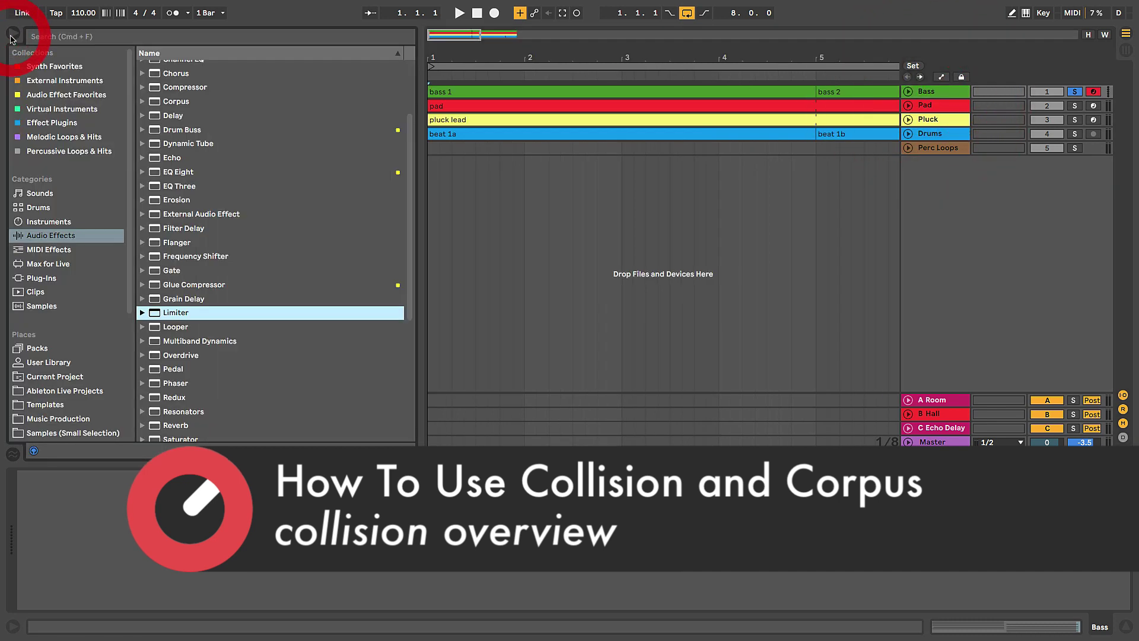
{"action": "left_click", "coordinate": [34, 225]}
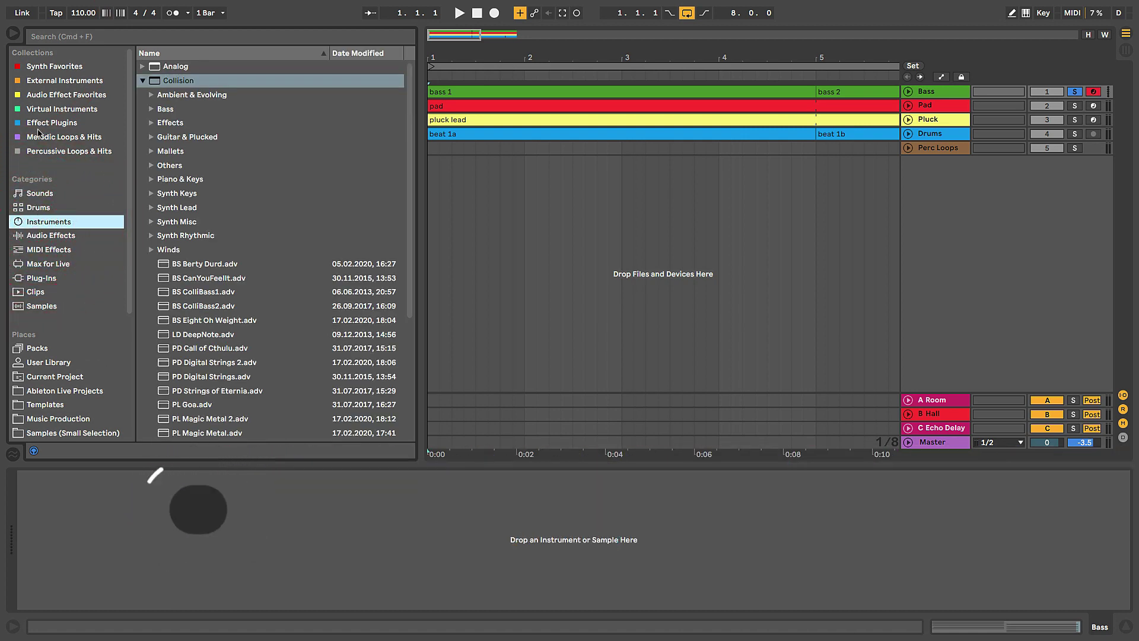
{"action": "left_click", "coordinate": [142, 80]}
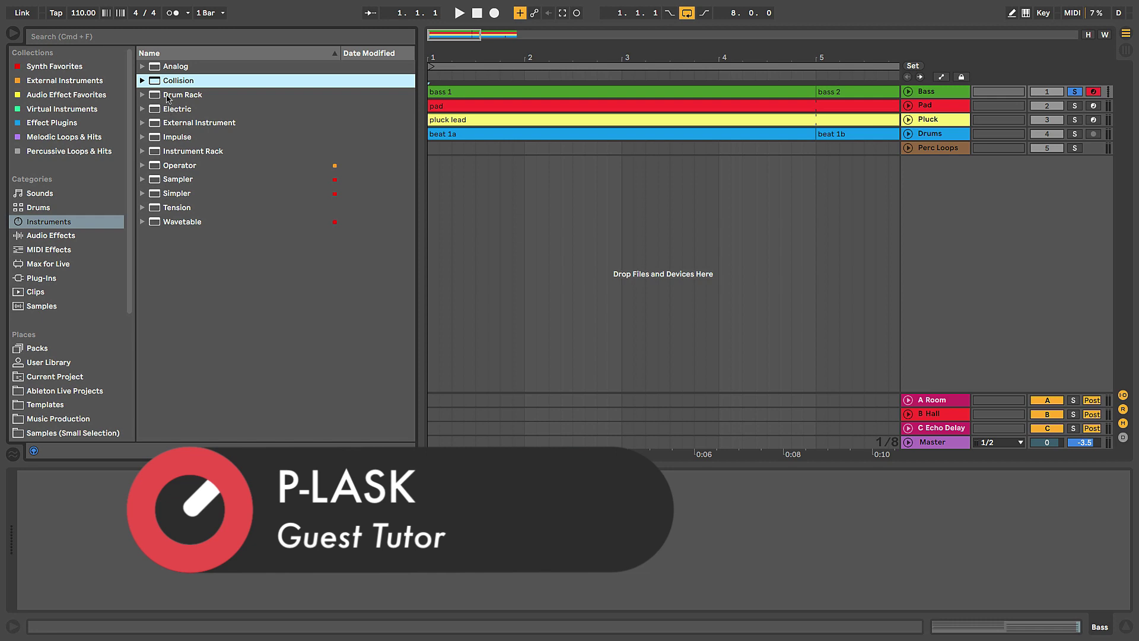
{"action": "left_click_drag", "start_coordinate": [157, 88], "coordinate": [936, 97]}
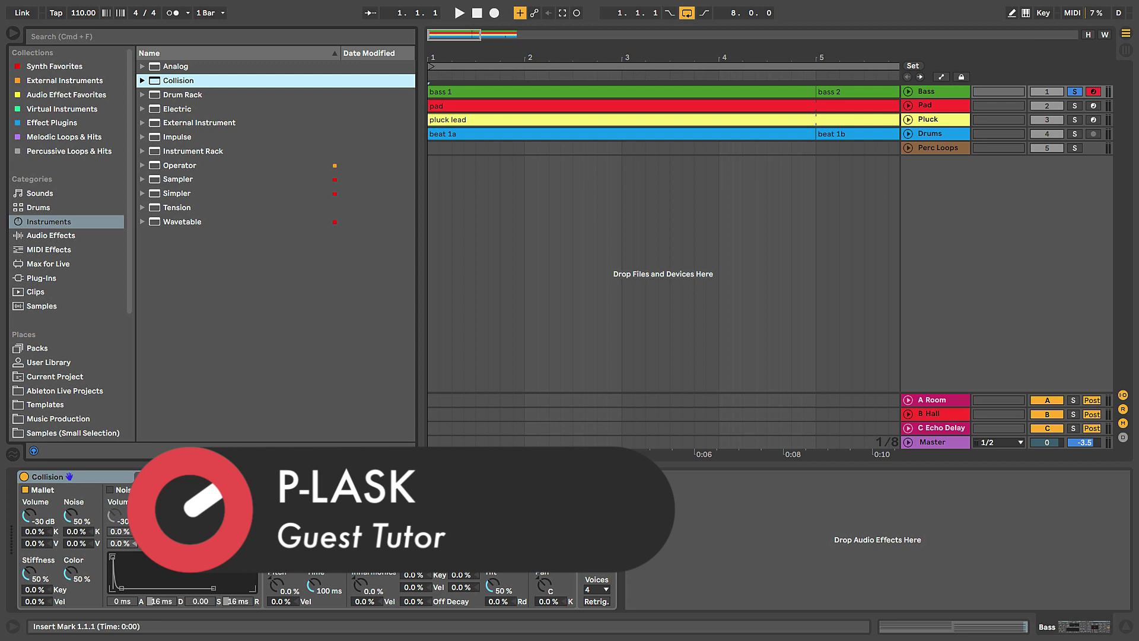
Hide the browser and select the Collision device on the Bass track
{"action": "left_click", "coordinate": [14, 34]}
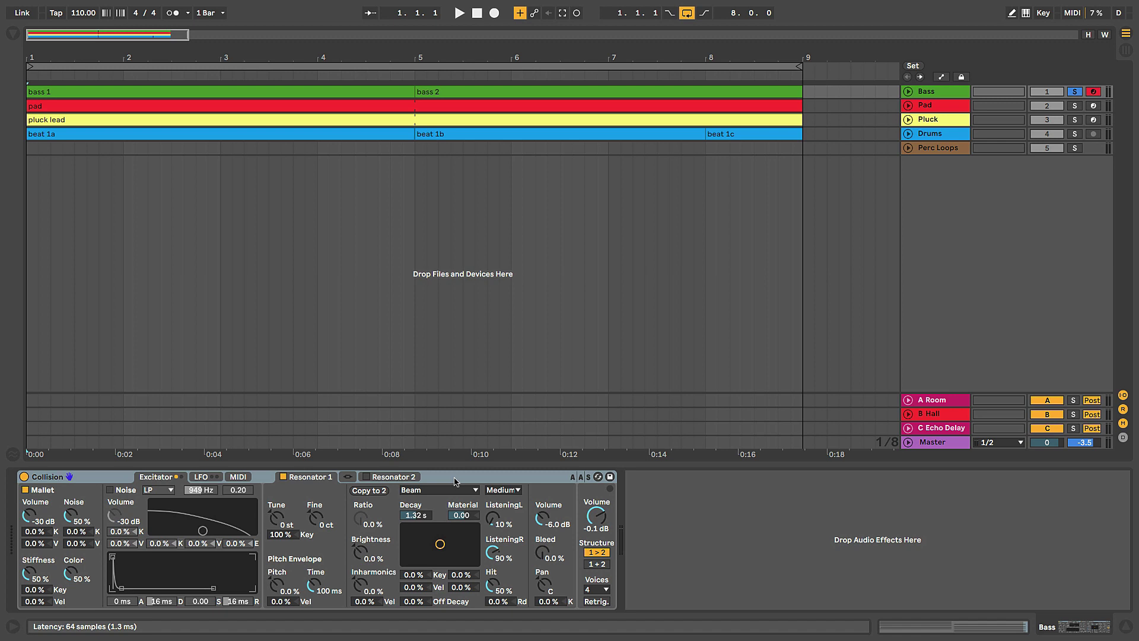
{"action": "left_click", "coordinate": [100, 478]}
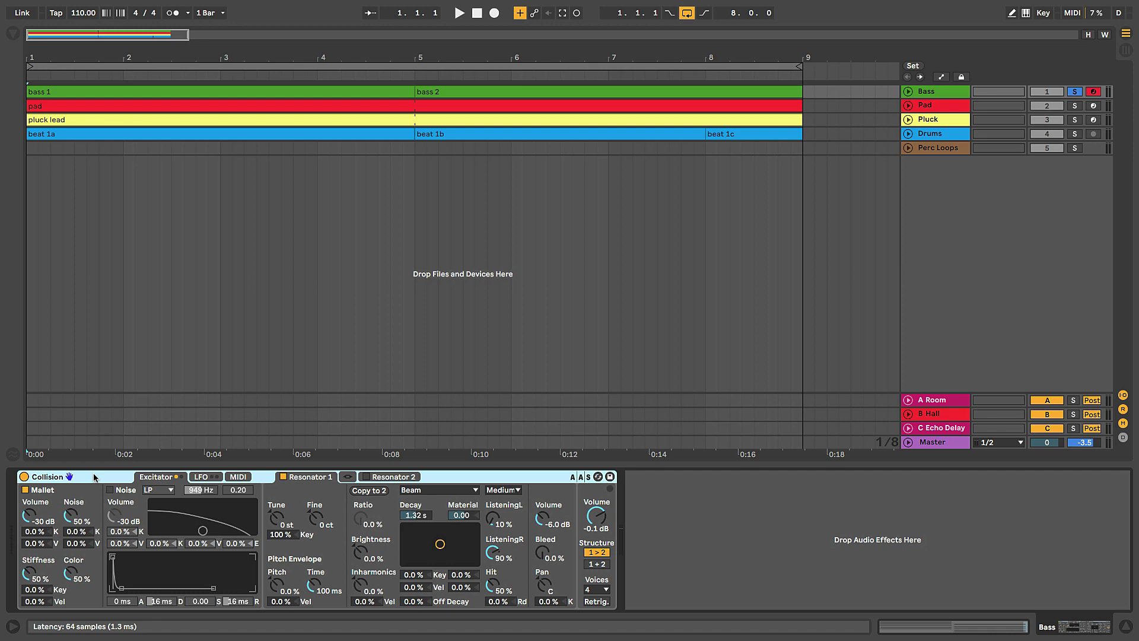
Set the audio buffer size to 2048 samples in Preferences and close the window
{"action": "key", "text": "super+comma"}
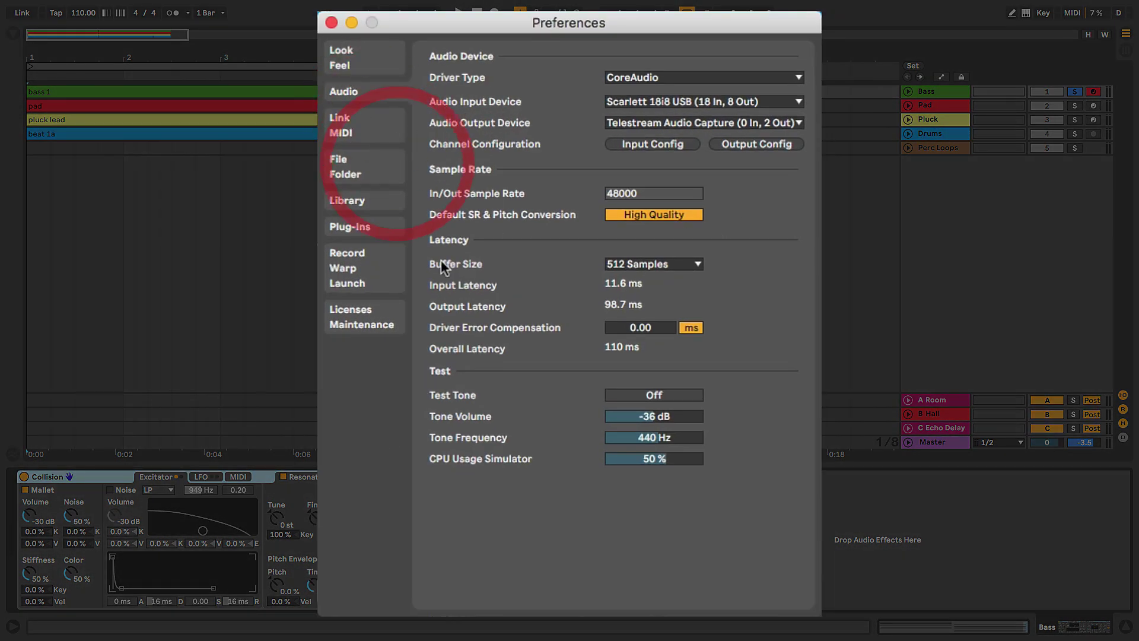
{"action": "left_click", "coordinate": [635, 263]}
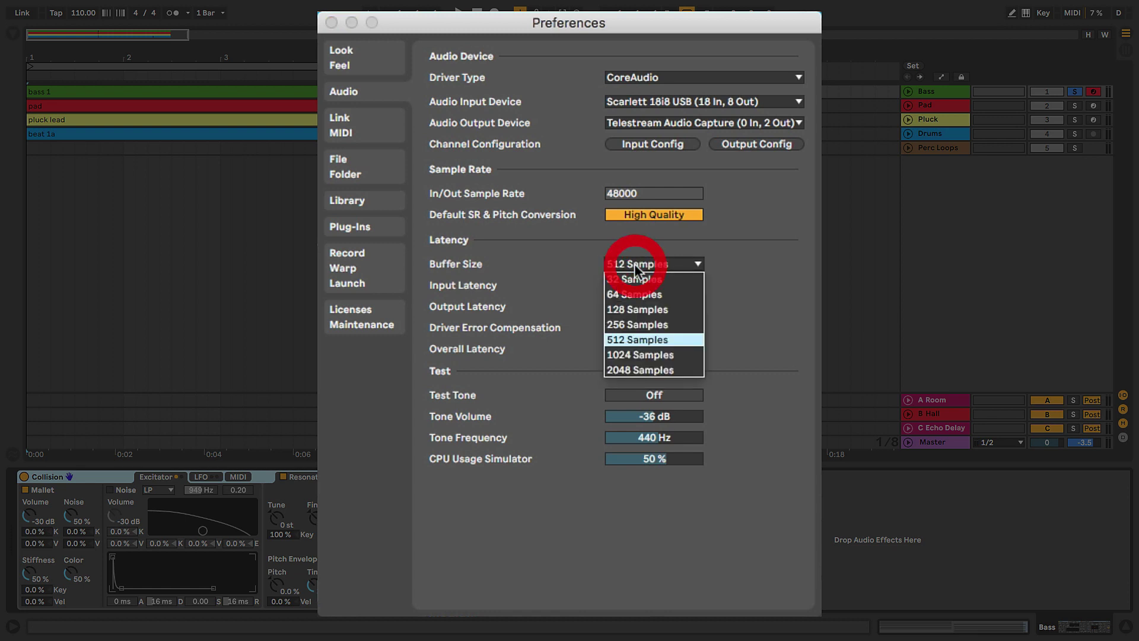
{"action": "left_click", "coordinate": [630, 369]}
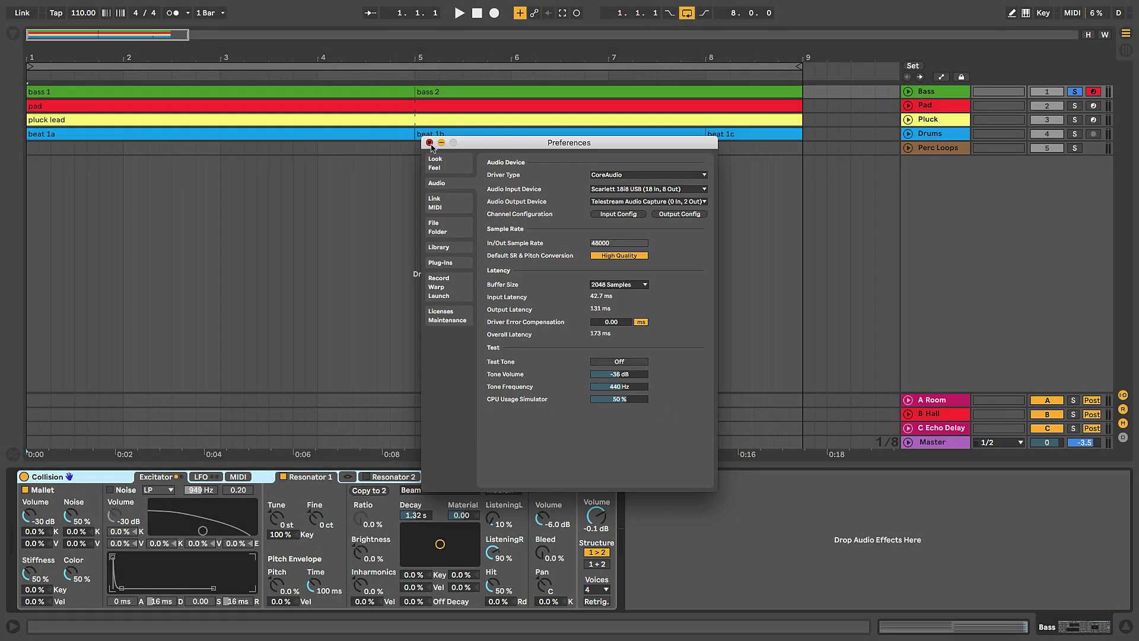
{"action": "left_click", "coordinate": [419, 129]}
{"action": "left_click", "coordinate": [450, 475]}
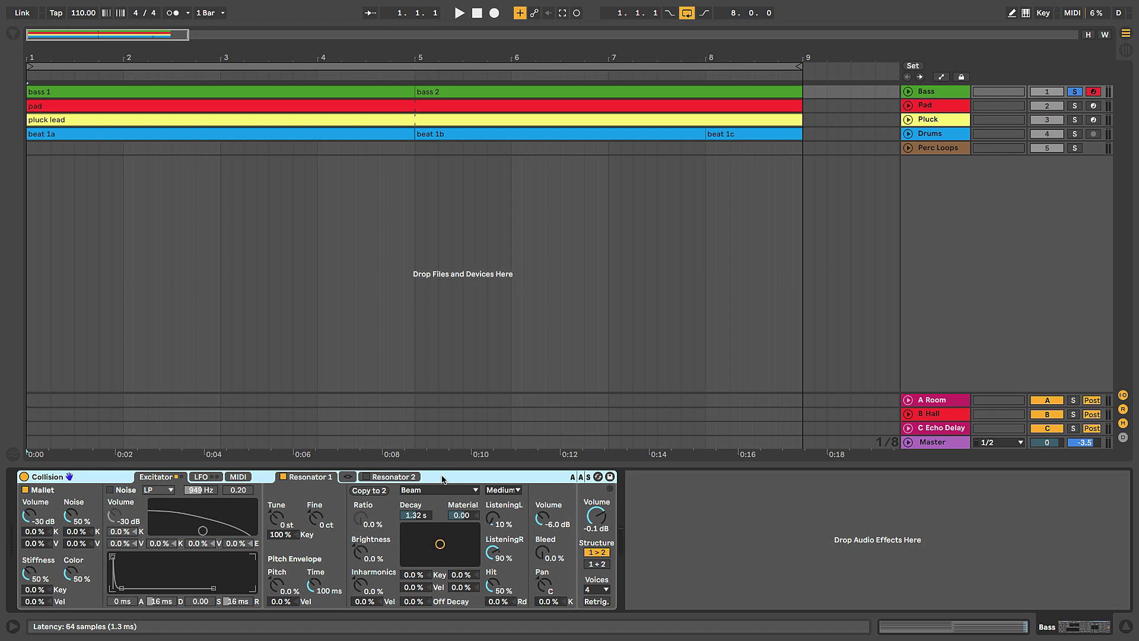
{"action": "left_click", "coordinate": [442, 478]}
{"action": "key", "text": "Delete"}
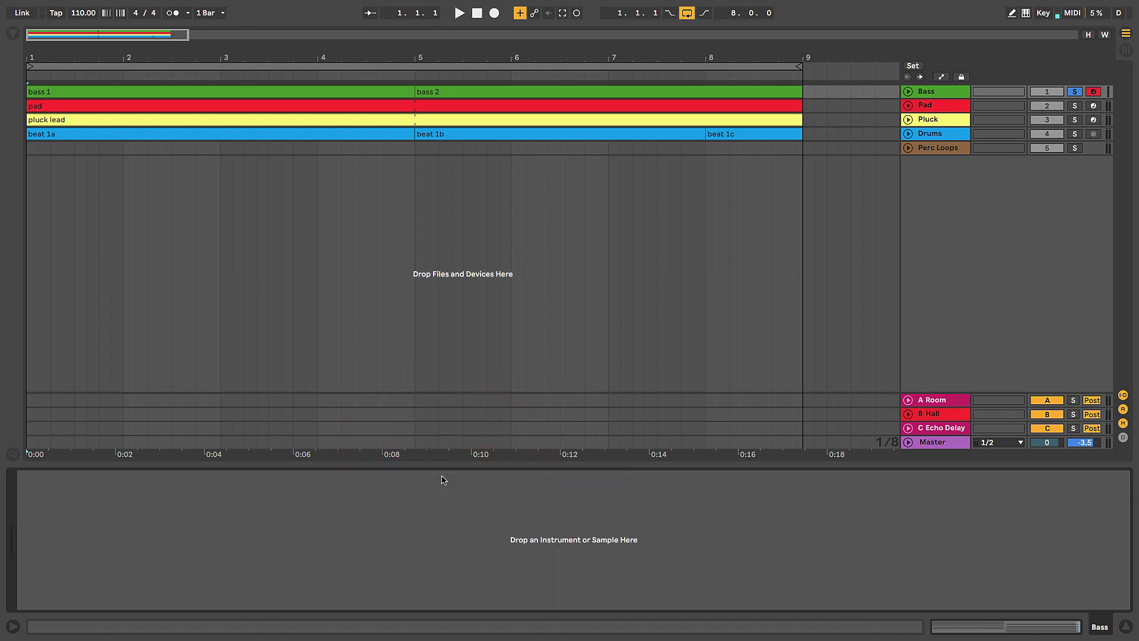
{"action": "left_click", "coordinate": [13, 33]}
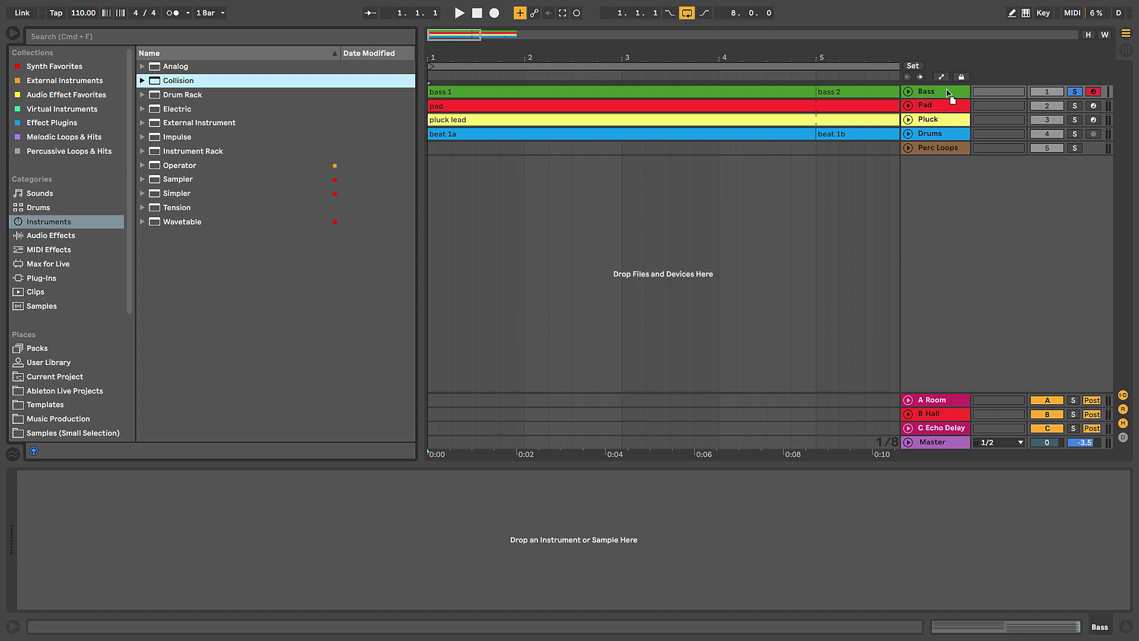
{"action": "left_click", "coordinate": [946, 86]}
{"action": "key", "text": "super+z"}
{"action": "left_click", "coordinate": [13, 34]}
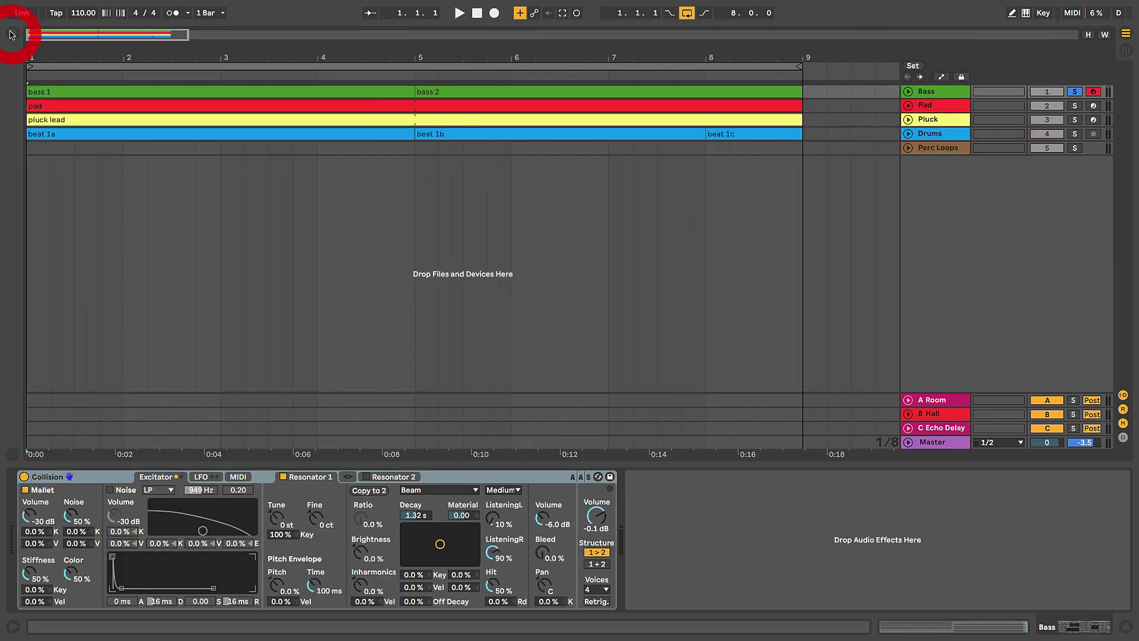
{"action": "left_click", "coordinate": [471, 477]}
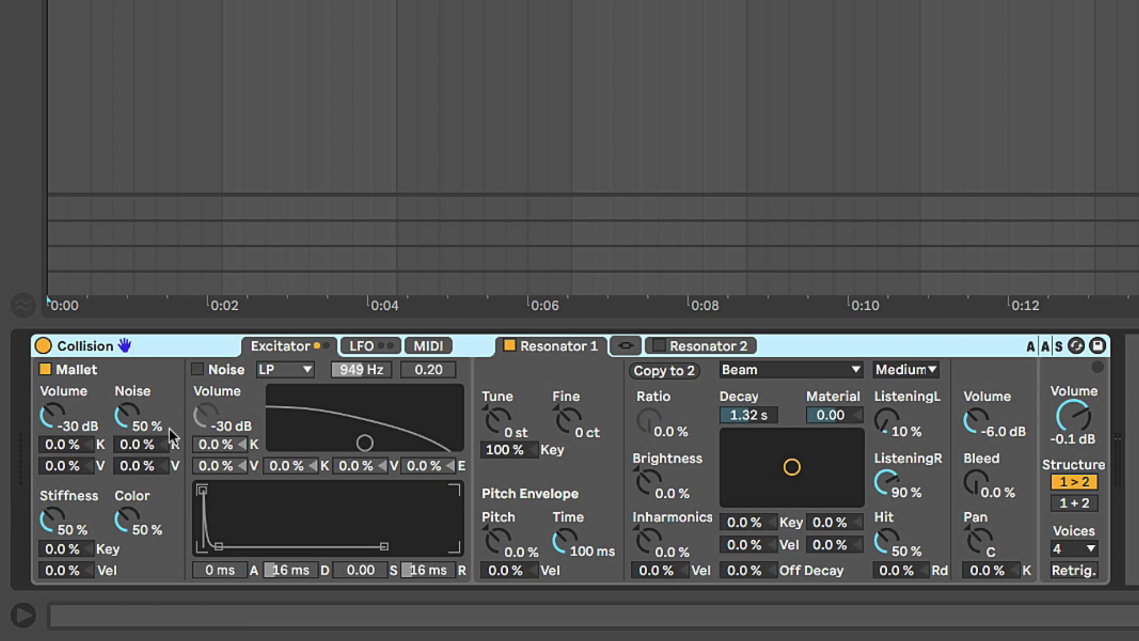
Turn on the Noise exciter in Collision's Excitator section
{"action": "left_click", "coordinate": [194, 367]}
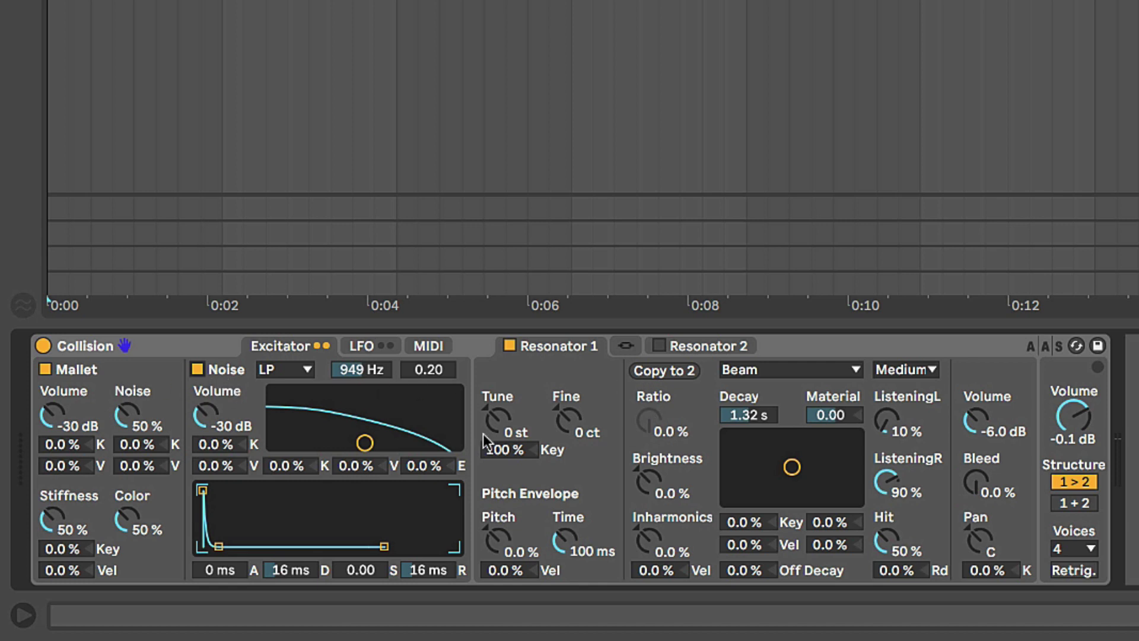
{"action": "left_click", "coordinate": [45, 369]}
{"action": "left_click", "coordinate": [197, 369]}
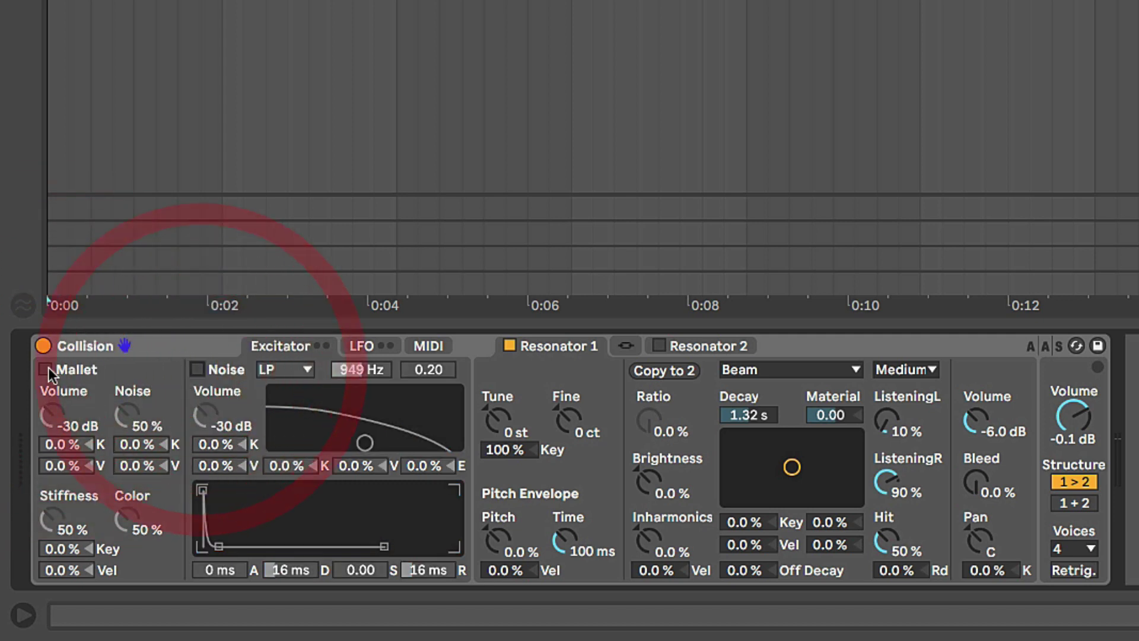
{"action": "left_click", "coordinate": [46, 369]}
{"action": "left_click", "coordinate": [199, 369]}
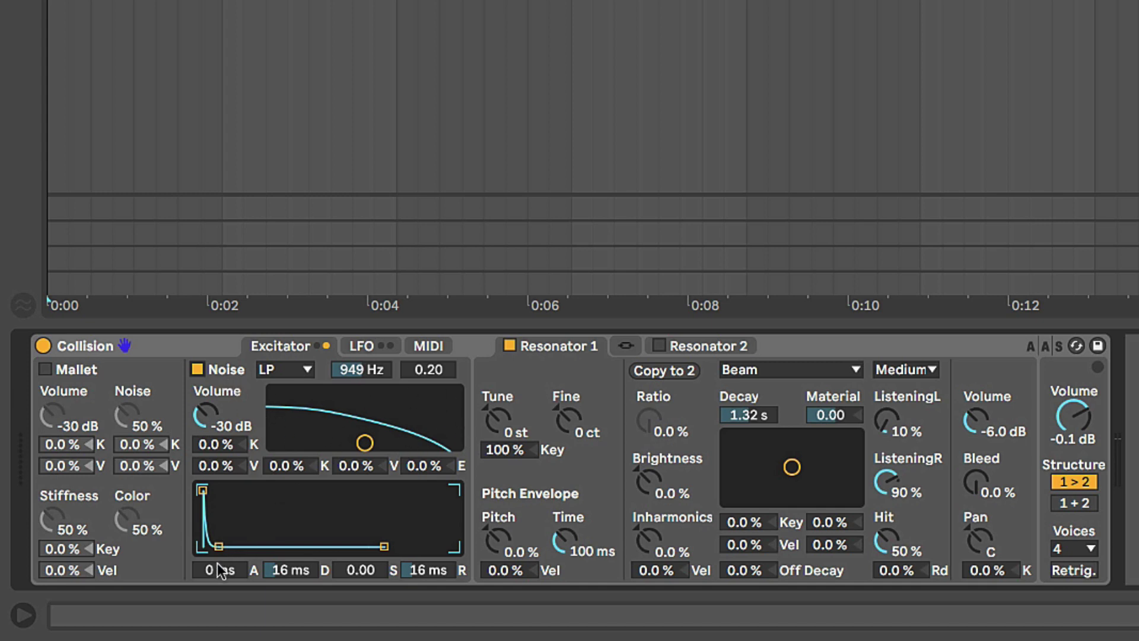
{"action": "left_click_drag", "start_coordinate": [219, 570], "coordinate": [281, 540]}
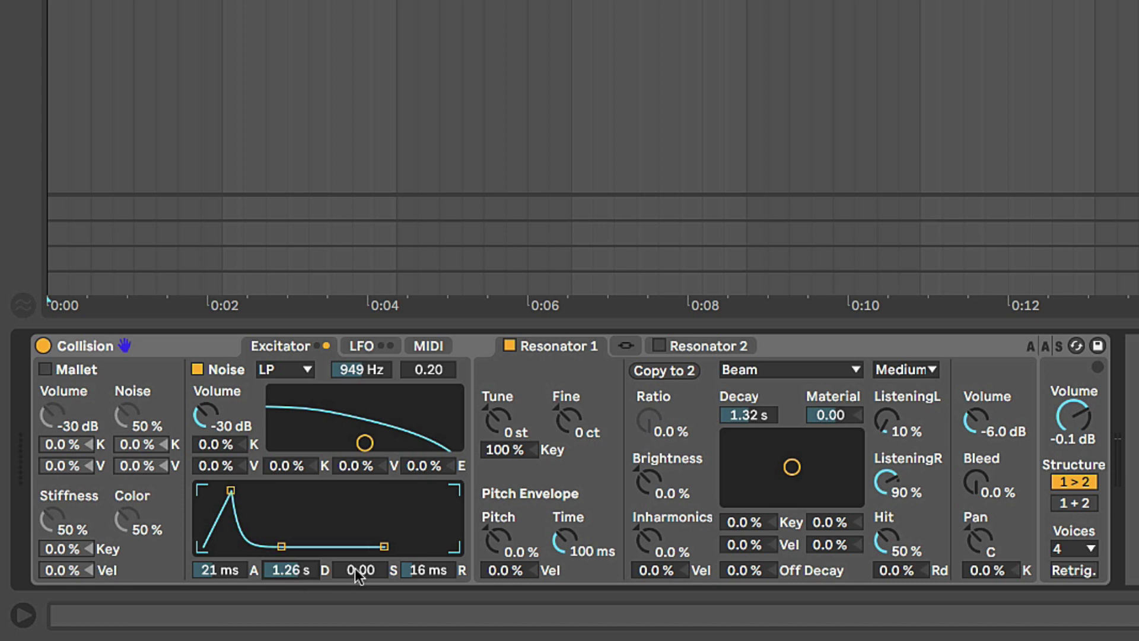
{"action": "left_click_drag", "start_coordinate": [355, 568], "coordinate": [355, 534]}
{"action": "mouse_move", "coordinate": [428, 571]}
{"action": "left_mouse_down"}
{"action": "mouse_move", "coordinate": [427, 551]}
{"action": "mouse_move", "coordinate": [436, 575]}
{"action": "left_mouse_up"}
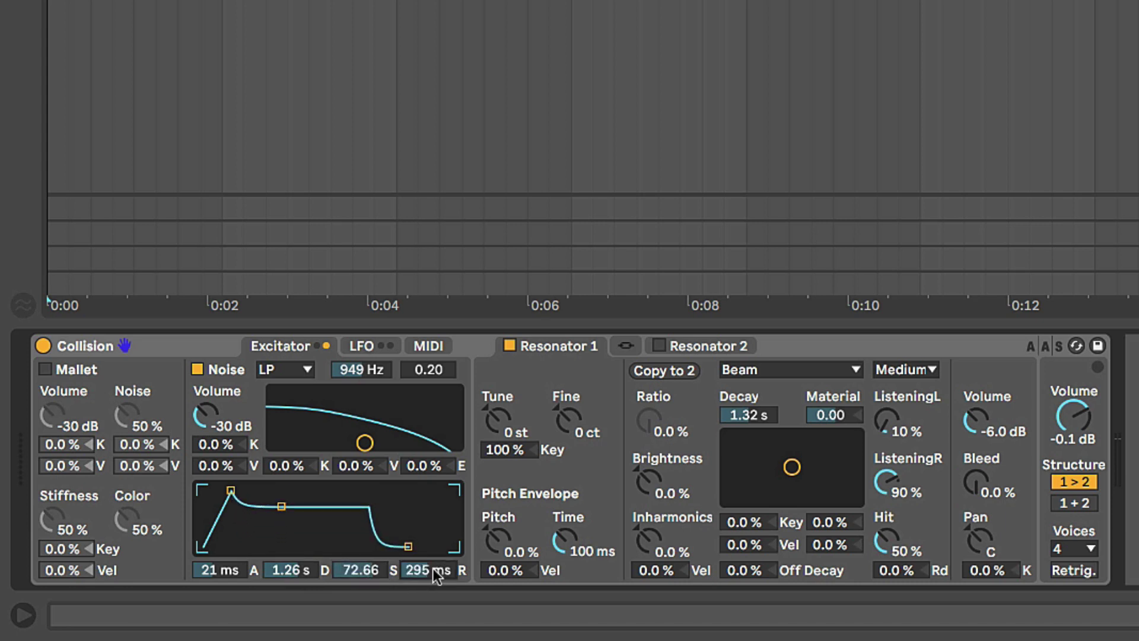
{"action": "mouse_move", "coordinate": [220, 571]}
{"action": "left_mouse_down"}
{"action": "mouse_move", "coordinate": [221, 552]}
{"action": "mouse_move", "coordinate": [229, 567]}
{"action": "left_mouse_up"}
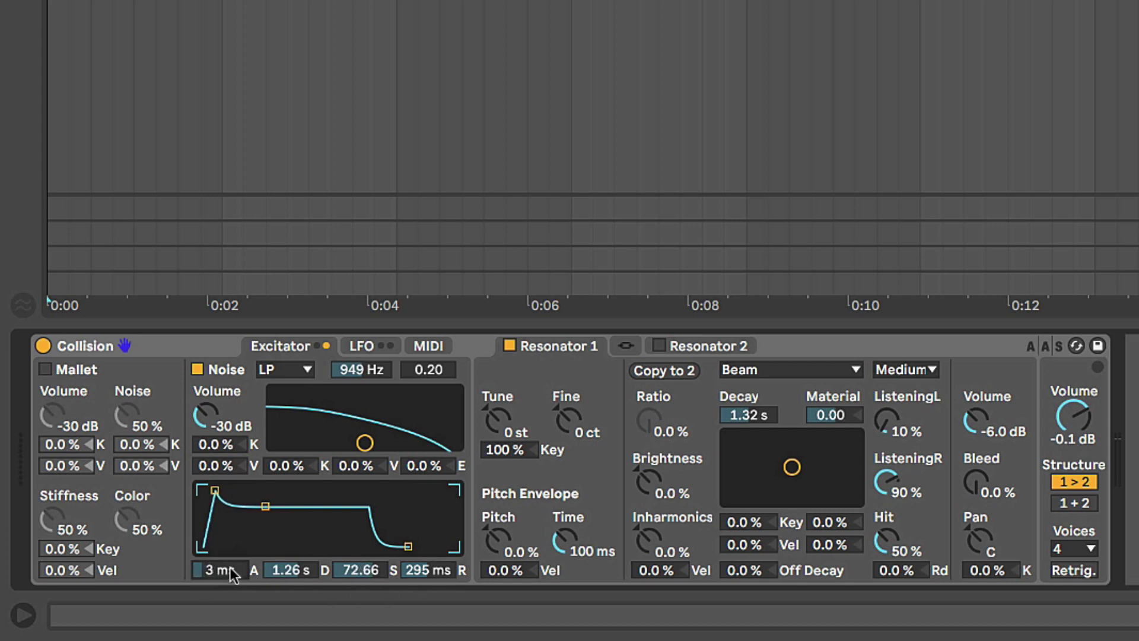
{"action": "left_click_drag", "start_coordinate": [391, 570], "coordinate": [392, 590]}
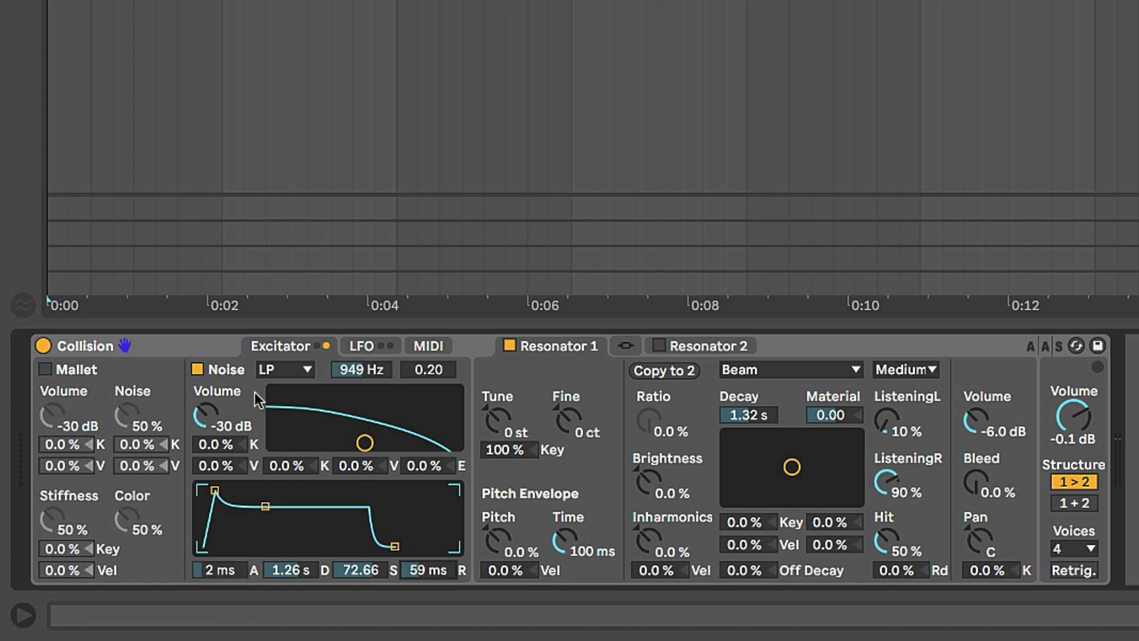
{"action": "left_click", "coordinate": [197, 370]}
{"action": "left_click", "coordinate": [45, 369]}
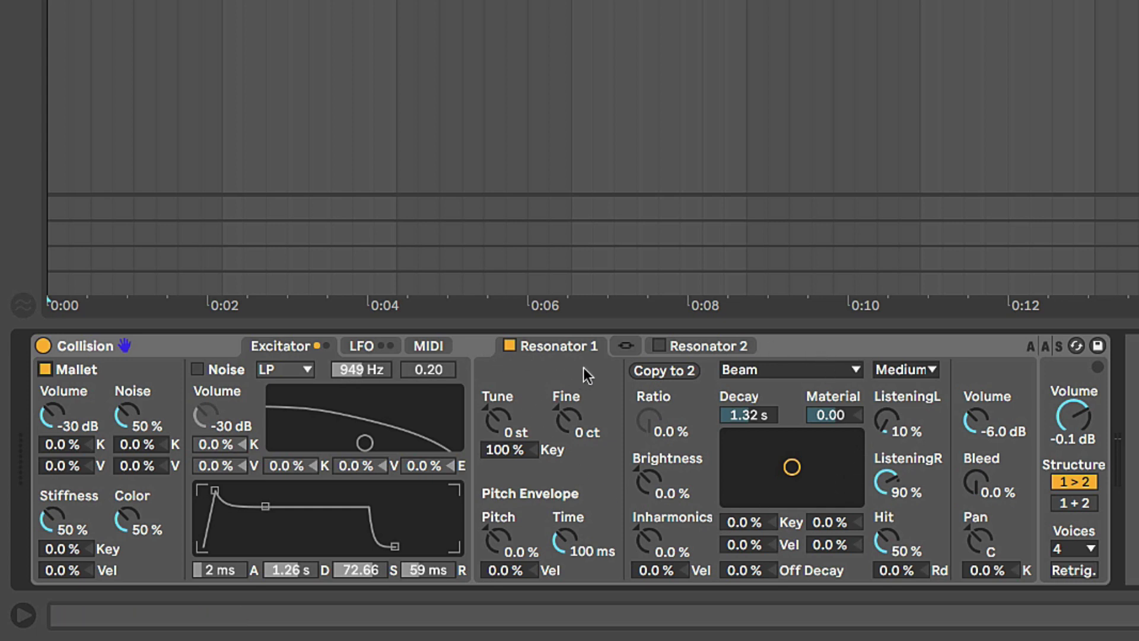
{"action": "left_click", "coordinate": [698, 345]}
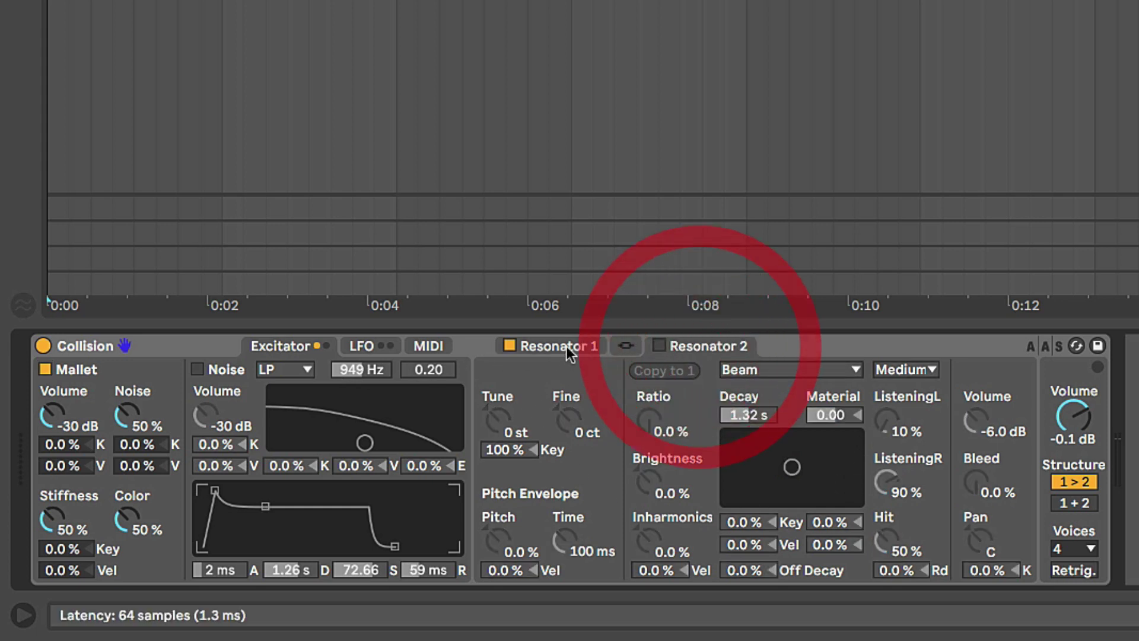
{"action": "left_click", "coordinate": [564, 346]}
{"action": "left_click", "coordinate": [725, 349]}
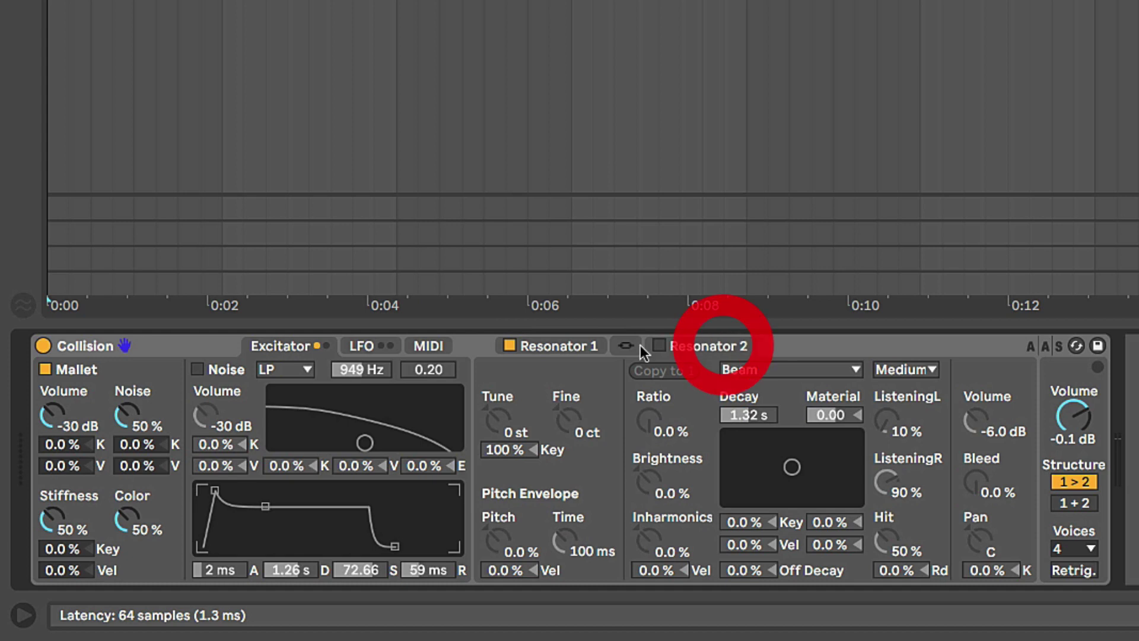
{"action": "left_click", "coordinate": [557, 347]}
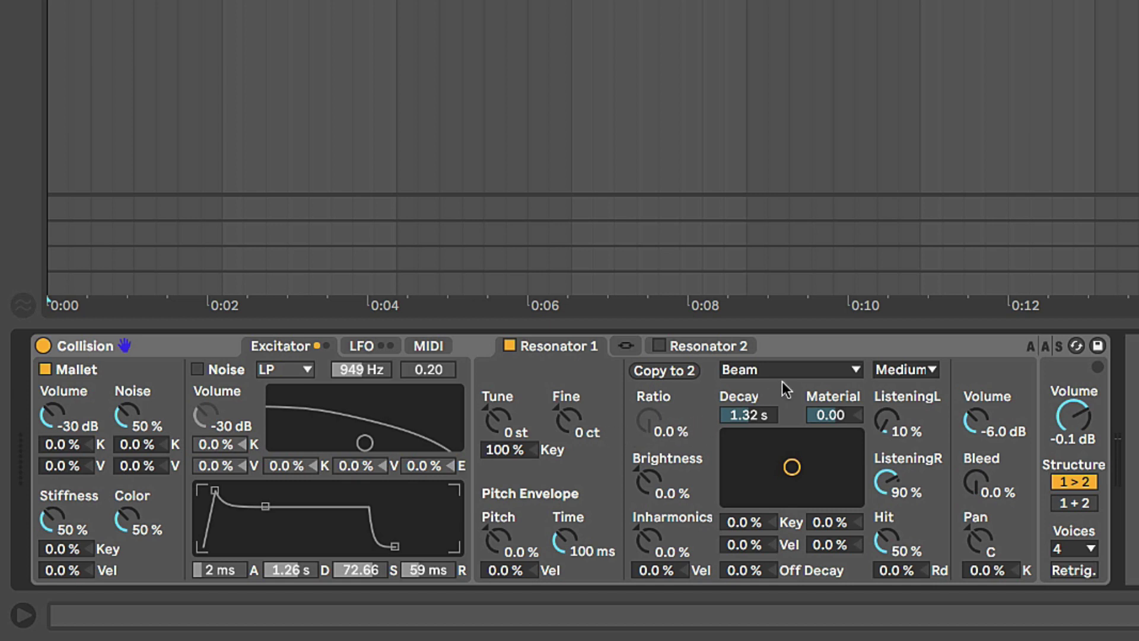
Keep Resonator 1 on Beam and raise Collision's master Volume toward 6.0 dB
{"action": "left_click", "coordinate": [856, 369]}
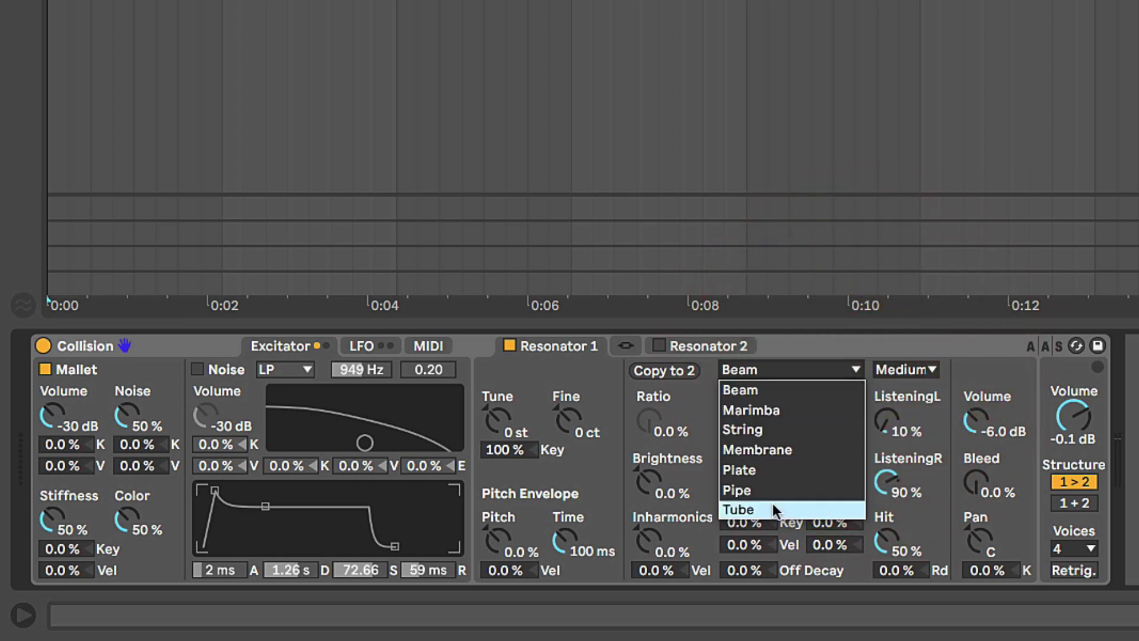
{"action": "left_click", "coordinate": [772, 392]}
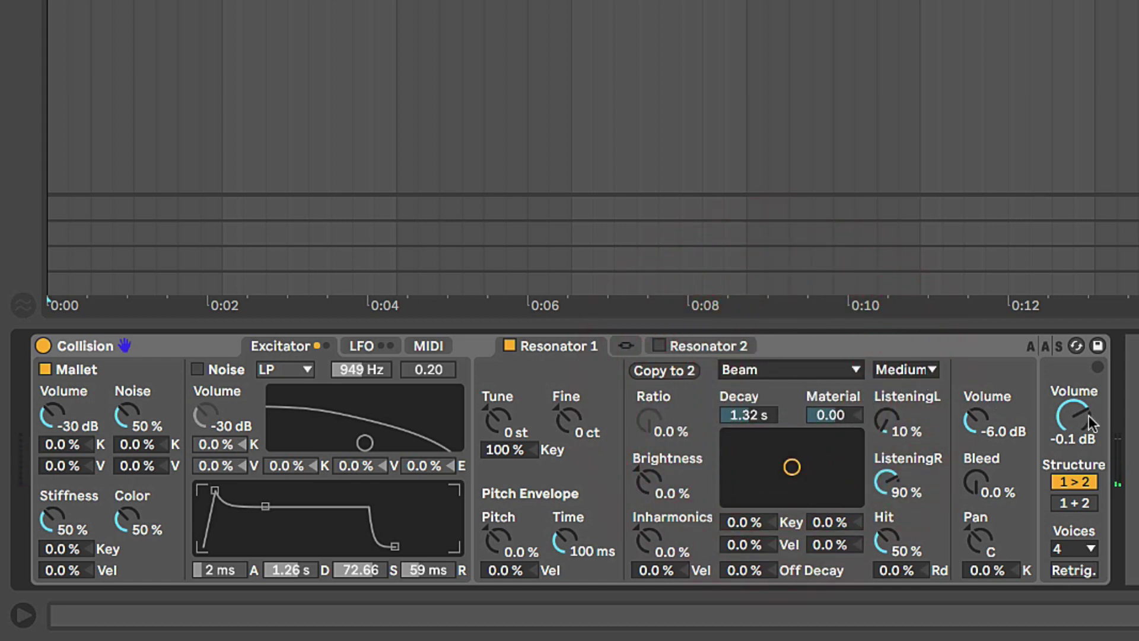
{"action": "left_click_drag", "start_coordinate": [1088, 416], "coordinate": [1088, 394]}
Audition Marimba, String, Membrane and Plate as Resonator 1's type
{"action": "left_click", "coordinate": [806, 369]}
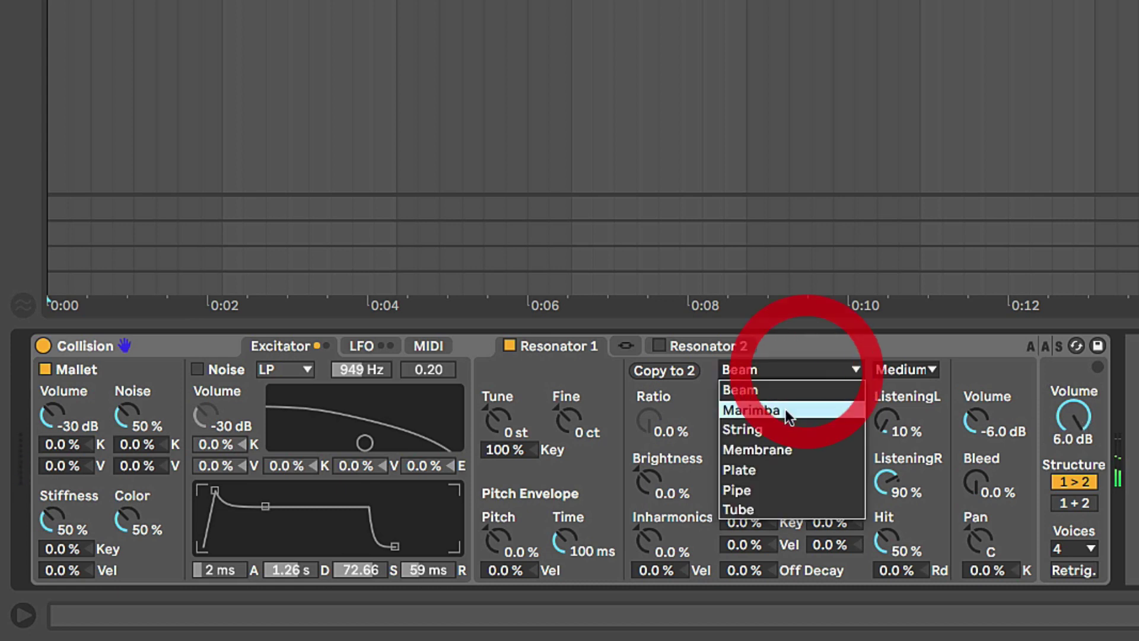
{"action": "left_click", "coordinate": [785, 410]}
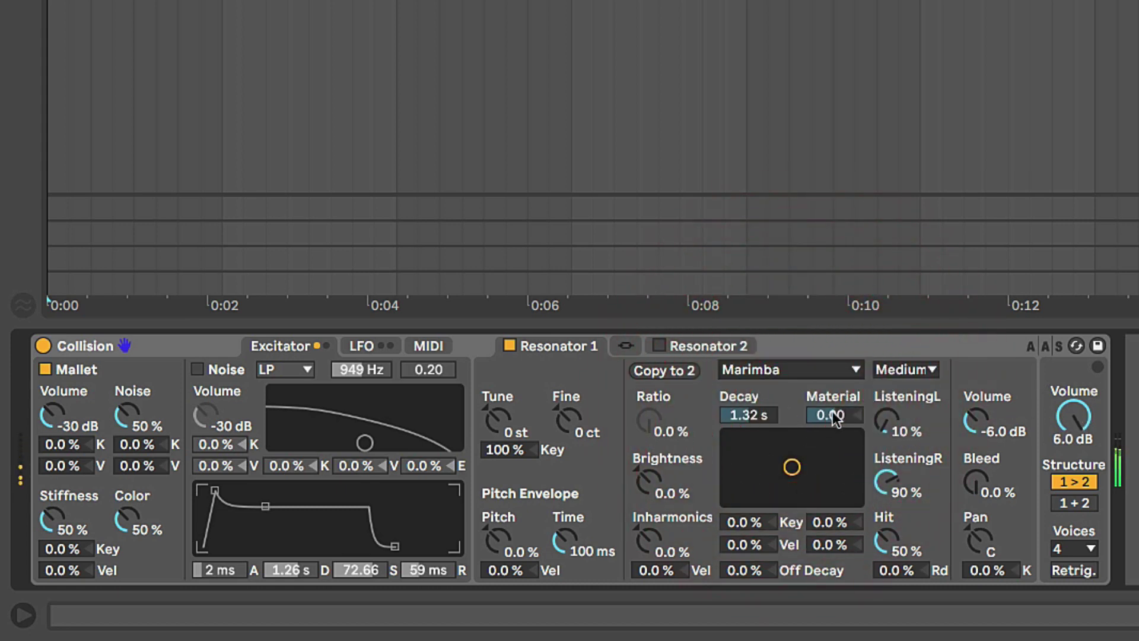
{"action": "left_click", "coordinate": [826, 369]}
{"action": "left_click", "coordinate": [816, 429]}
{"action": "left_click", "coordinate": [826, 370]}
{"action": "left_click", "coordinate": [778, 451]}
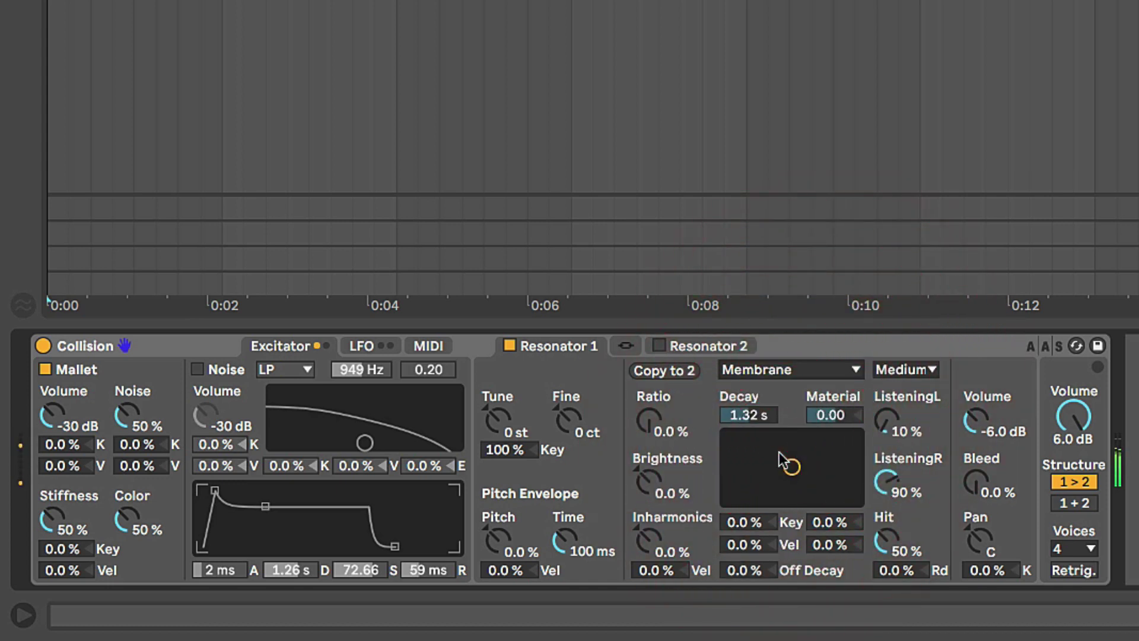
{"action": "left_click", "coordinate": [786, 371]}
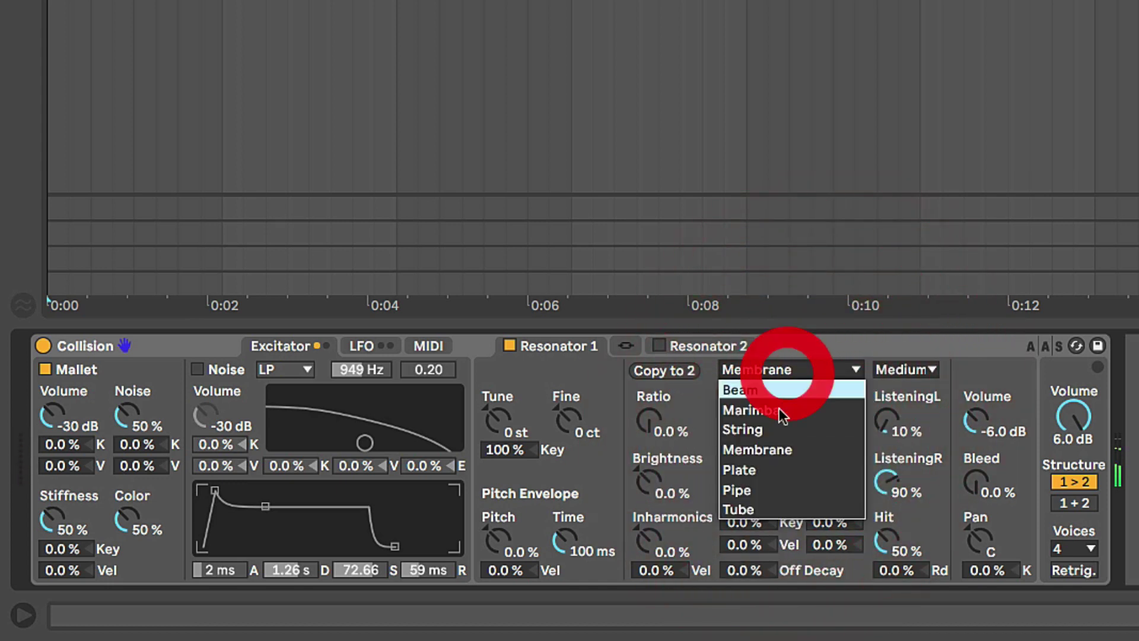
{"action": "left_click", "coordinate": [773, 468]}
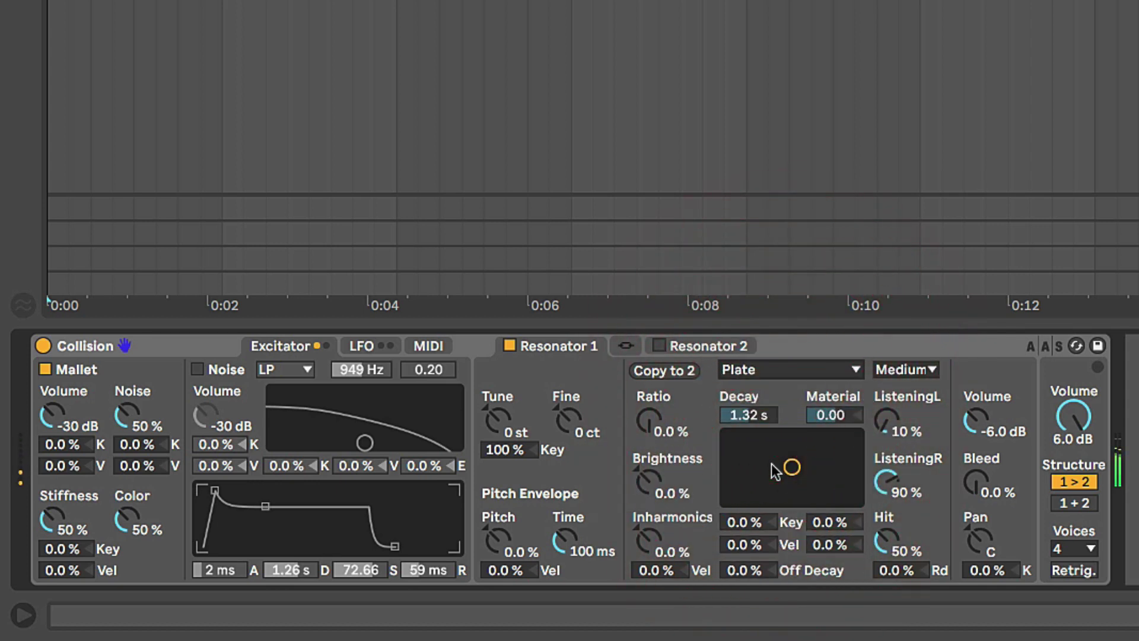
Audition Pipe and Tube for Resonator 1, then settle on String
{"action": "left_click", "coordinate": [781, 369]}
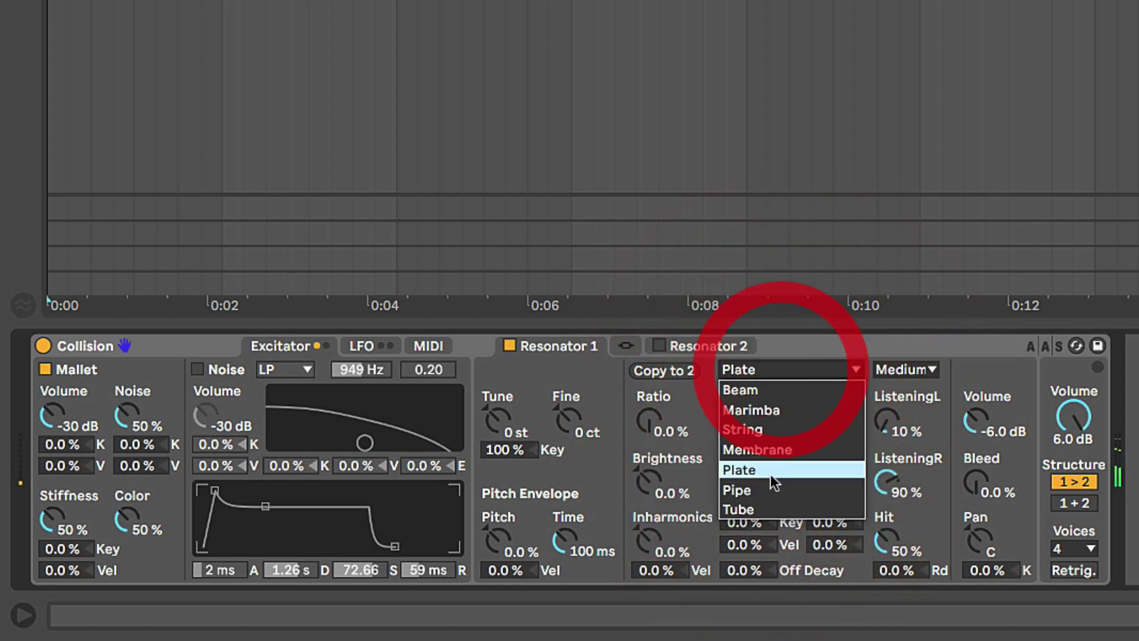
{"action": "left_click", "coordinate": [767, 490]}
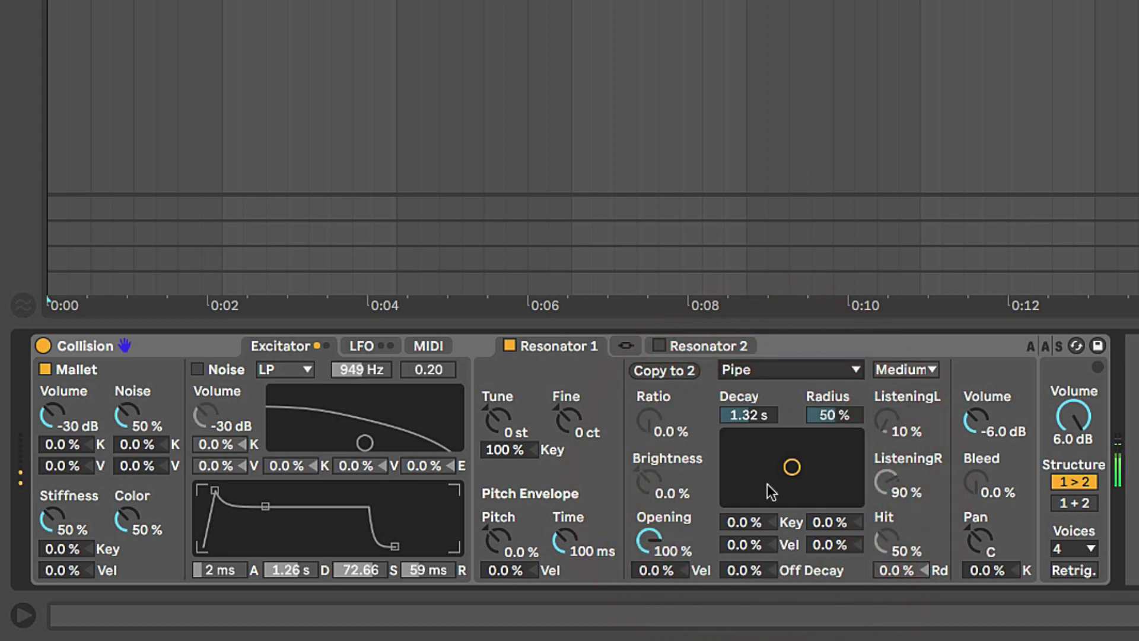
{"action": "left_click", "coordinate": [789, 370]}
{"action": "left_click", "coordinate": [775, 504]}
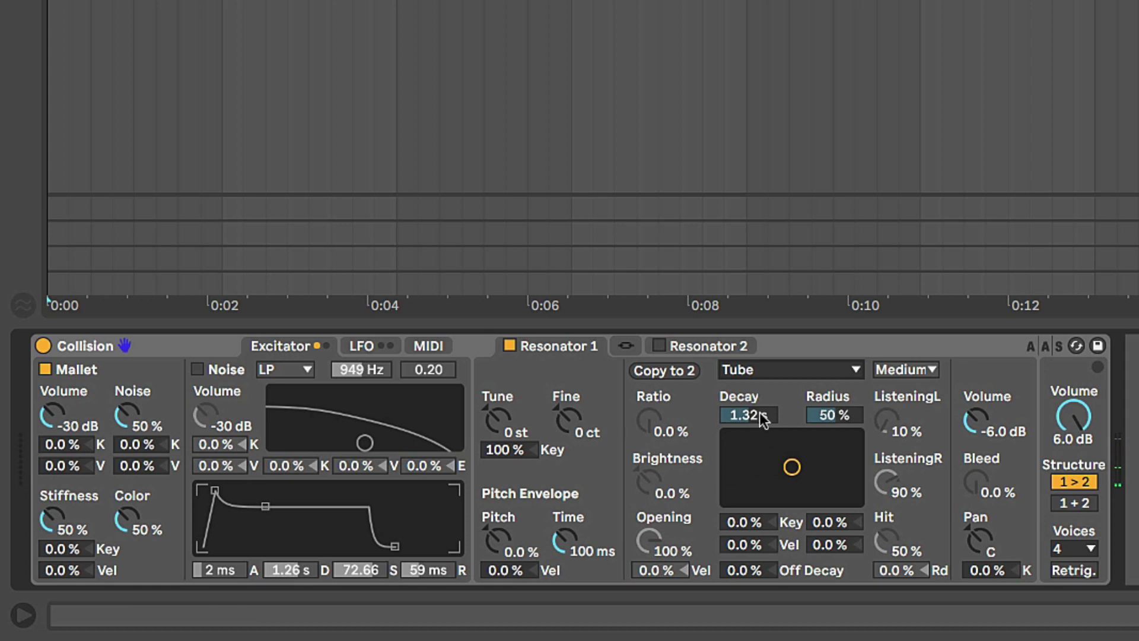
{"action": "left_click", "coordinate": [786, 374]}
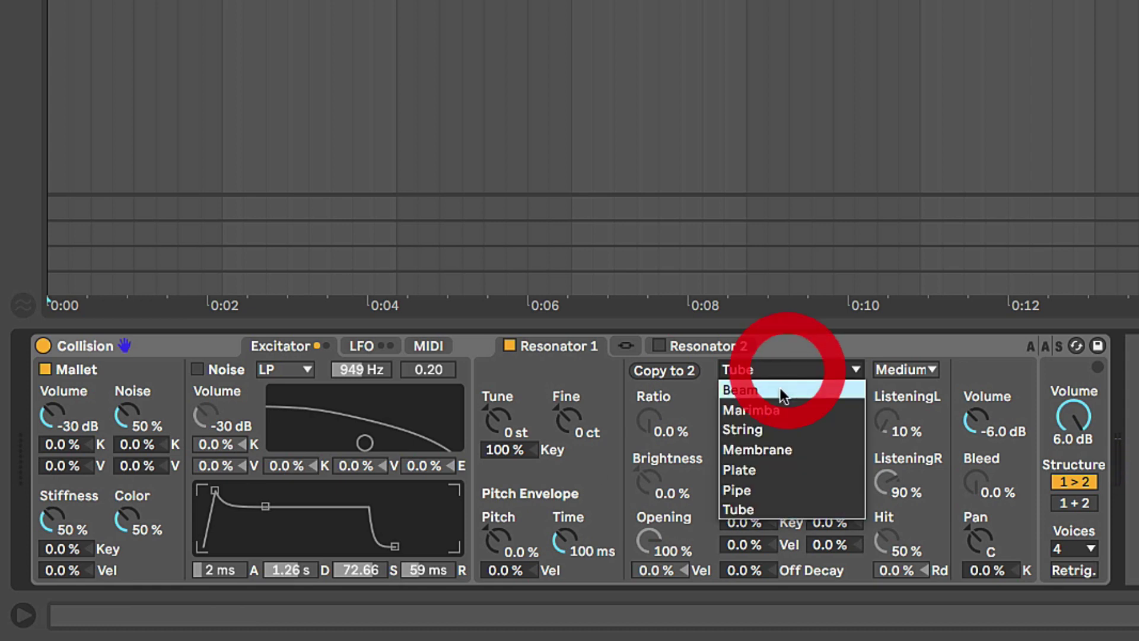
{"action": "left_click", "coordinate": [775, 429]}
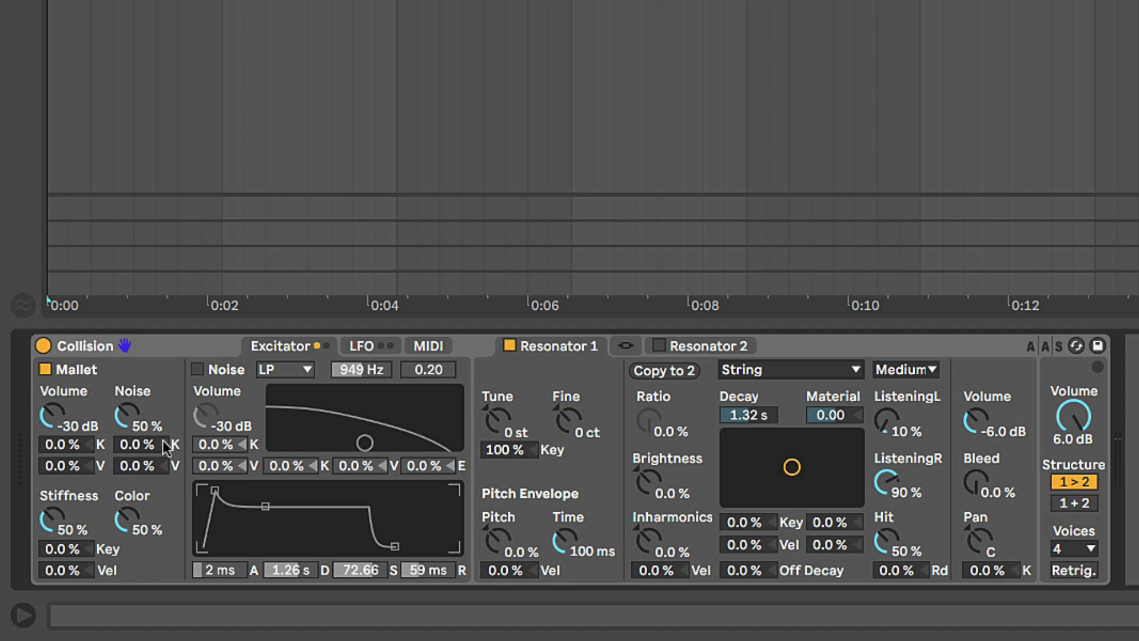
{"action": "left_click", "coordinate": [197, 369]}
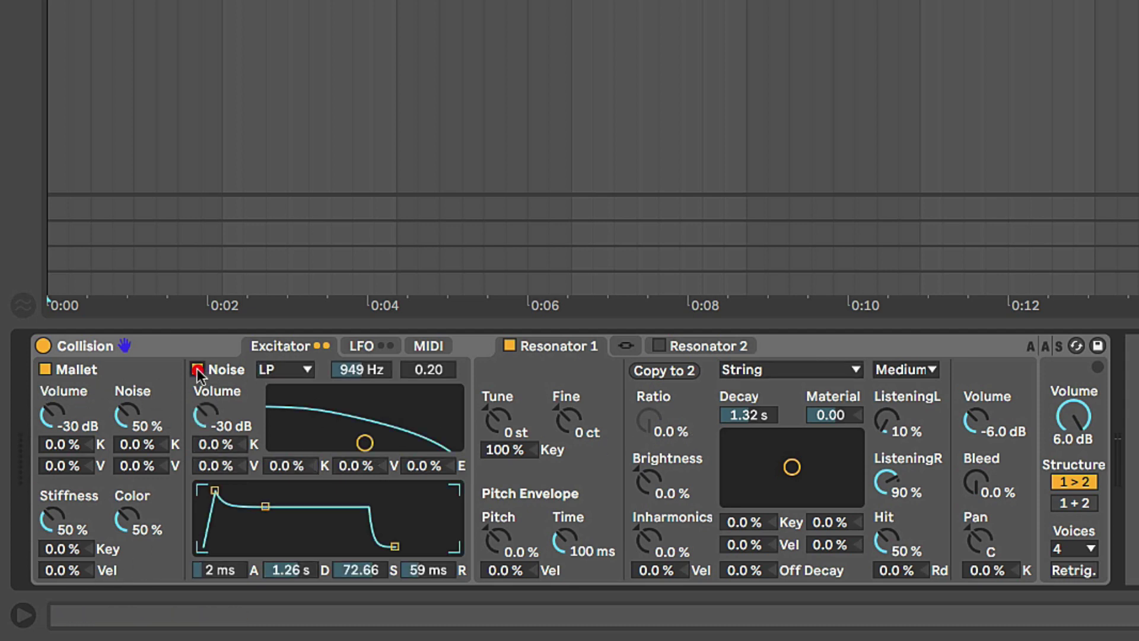
{"action": "left_click", "coordinate": [199, 369]}
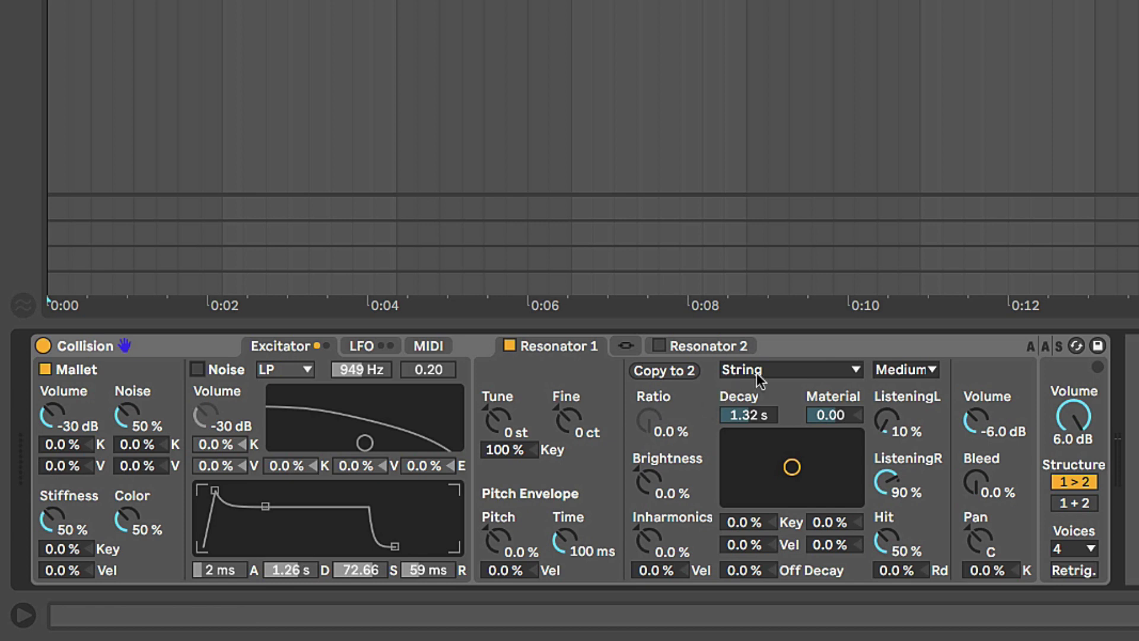
{"action": "left_click", "coordinate": [831, 417]}
Compare serial and parallel resonator Structure settings, ending with the resonators in series
{"action": "left_click", "coordinate": [1062, 421]}
{"action": "left_click", "coordinate": [1069, 503]}
{"action": "left_click", "coordinate": [1072, 482]}
{"action": "left_click", "coordinate": [1071, 502]}
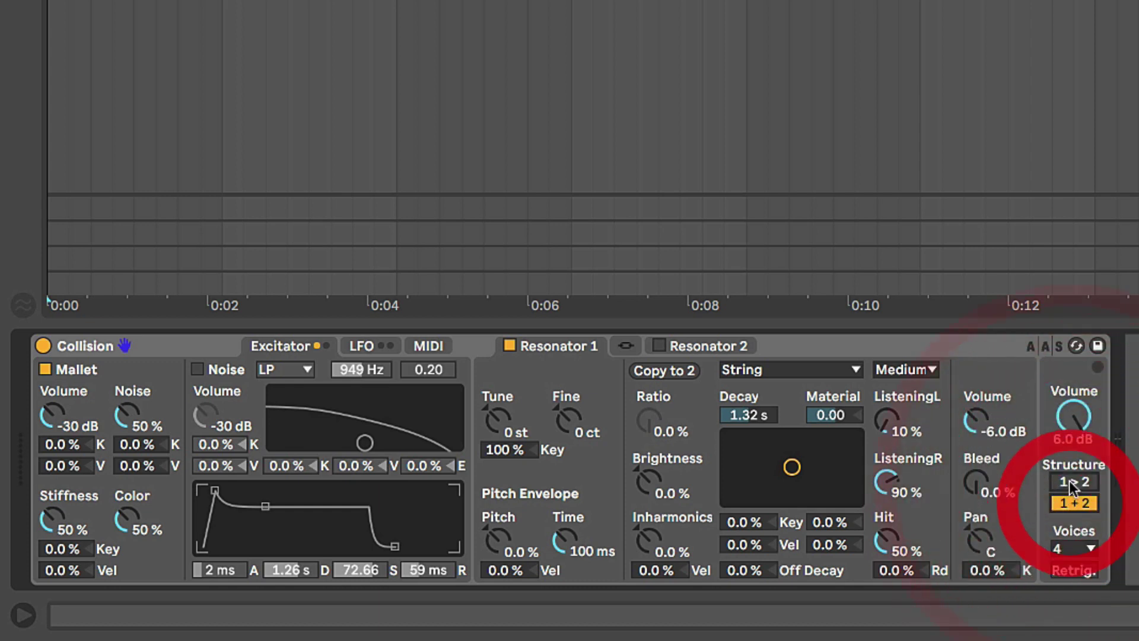
{"action": "left_click", "coordinate": [1071, 482]}
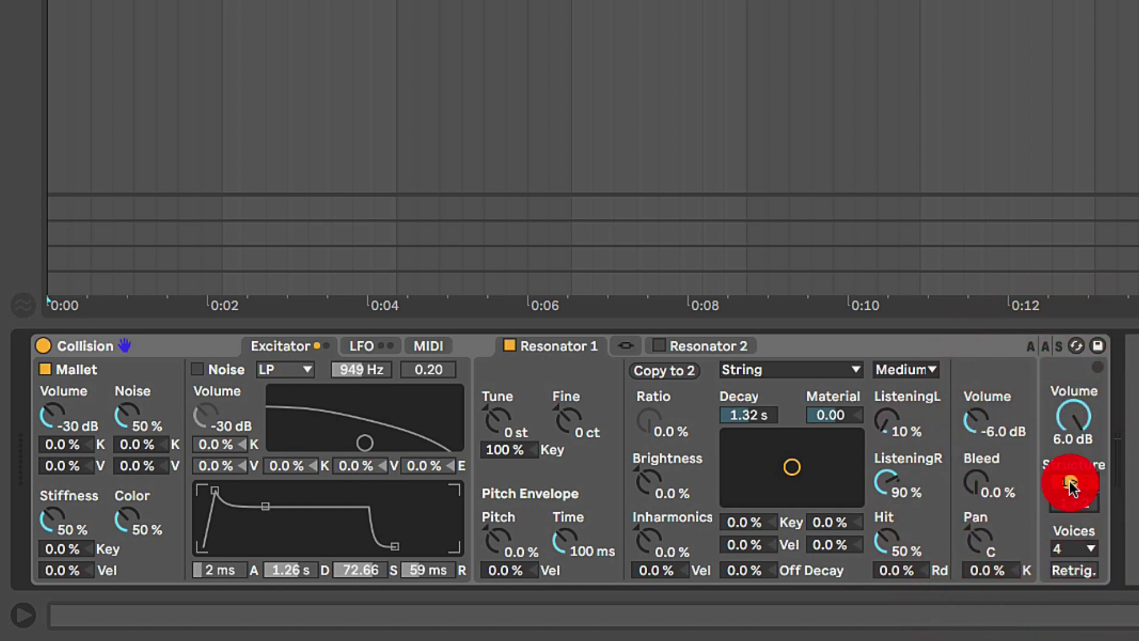
{"action": "left_click", "coordinate": [660, 345]}
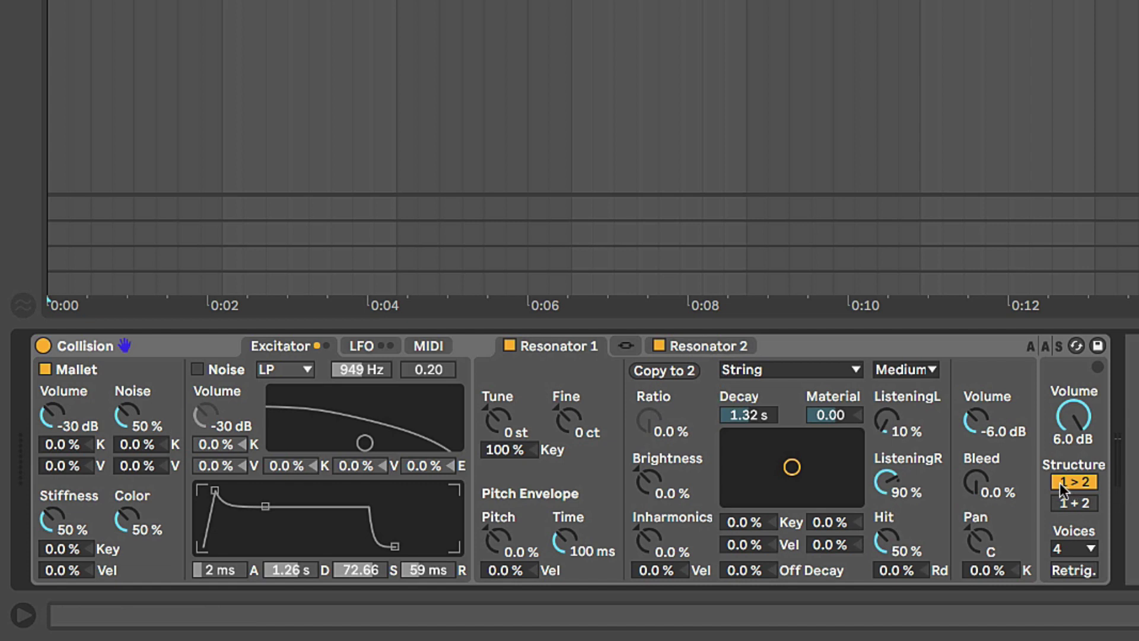
{"action": "left_click", "coordinate": [1068, 505]}
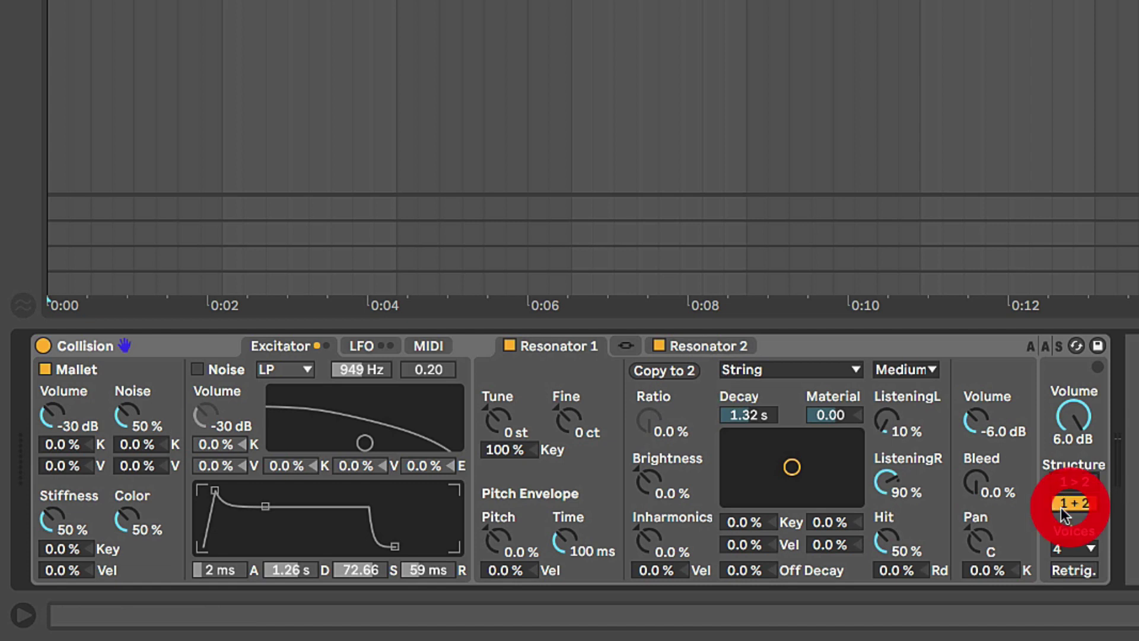
{"action": "left_click", "coordinate": [1064, 484]}
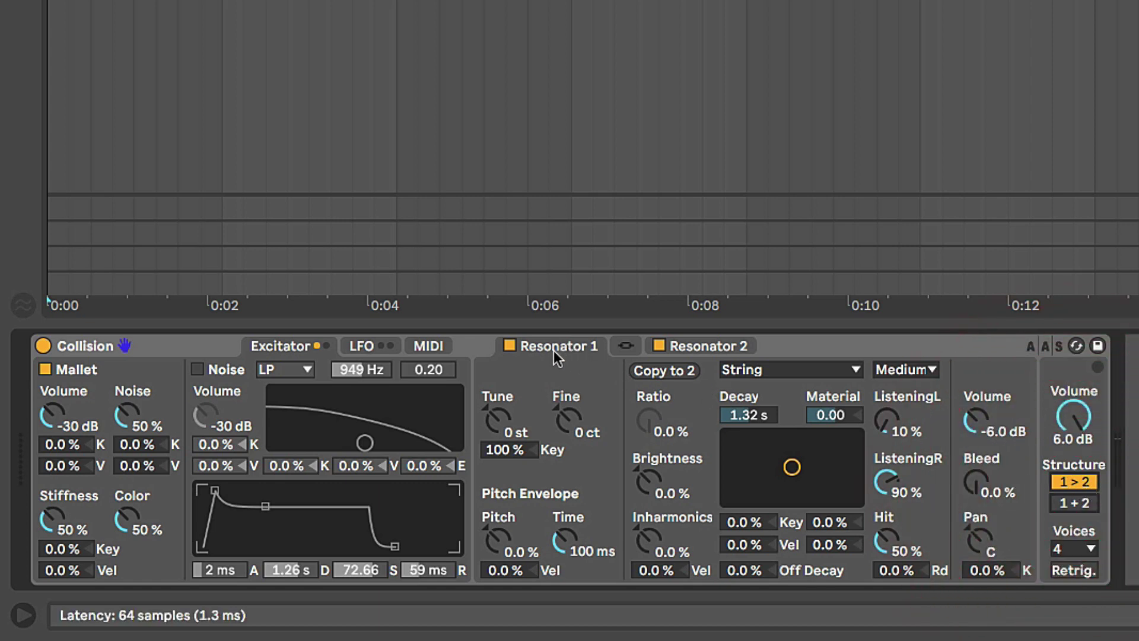
Check Resonator 2, return to Resonator 1, set Structure to 1 + 2 and keep 4 voices
{"action": "left_click", "coordinate": [689, 344]}
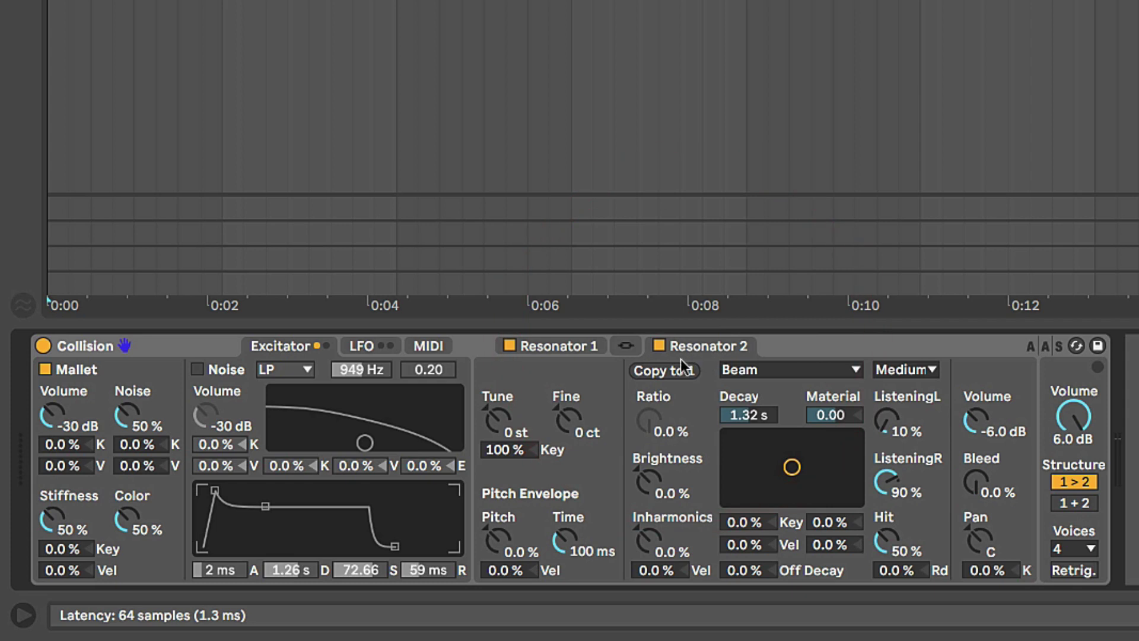
{"action": "left_click", "coordinate": [564, 344]}
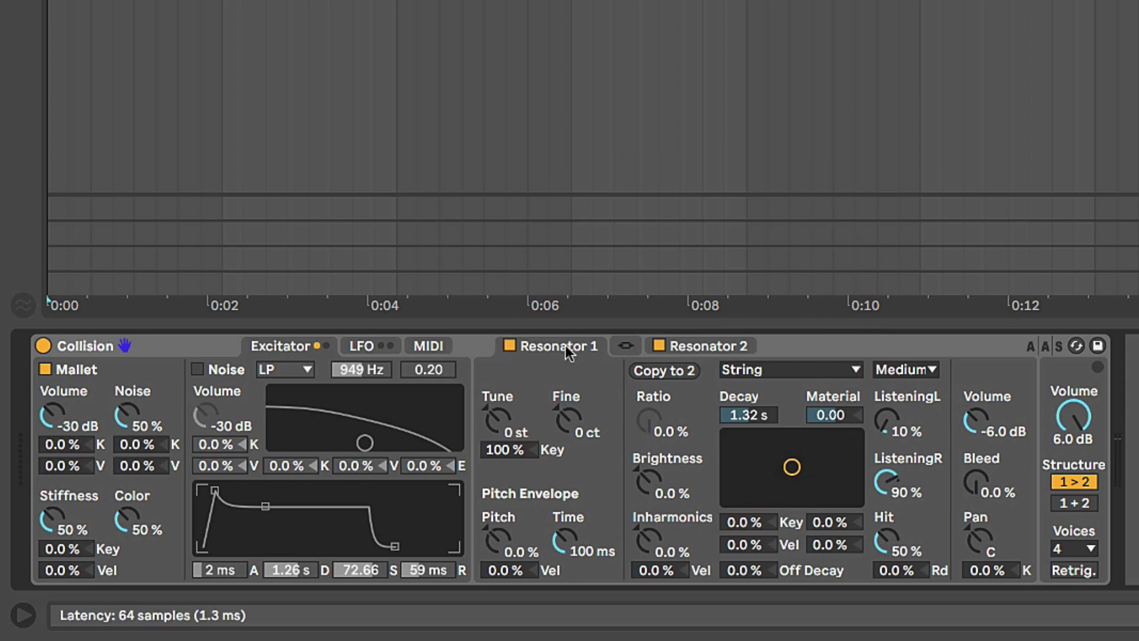
{"action": "left_click", "coordinate": [1080, 503]}
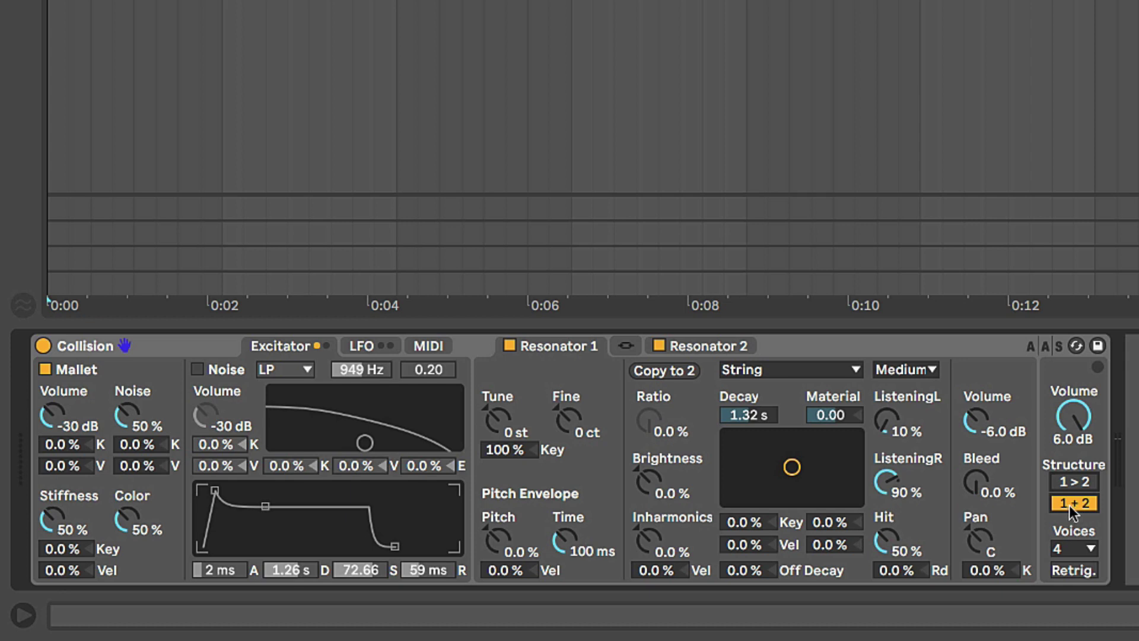
{"action": "left_click", "coordinate": [1069, 547]}
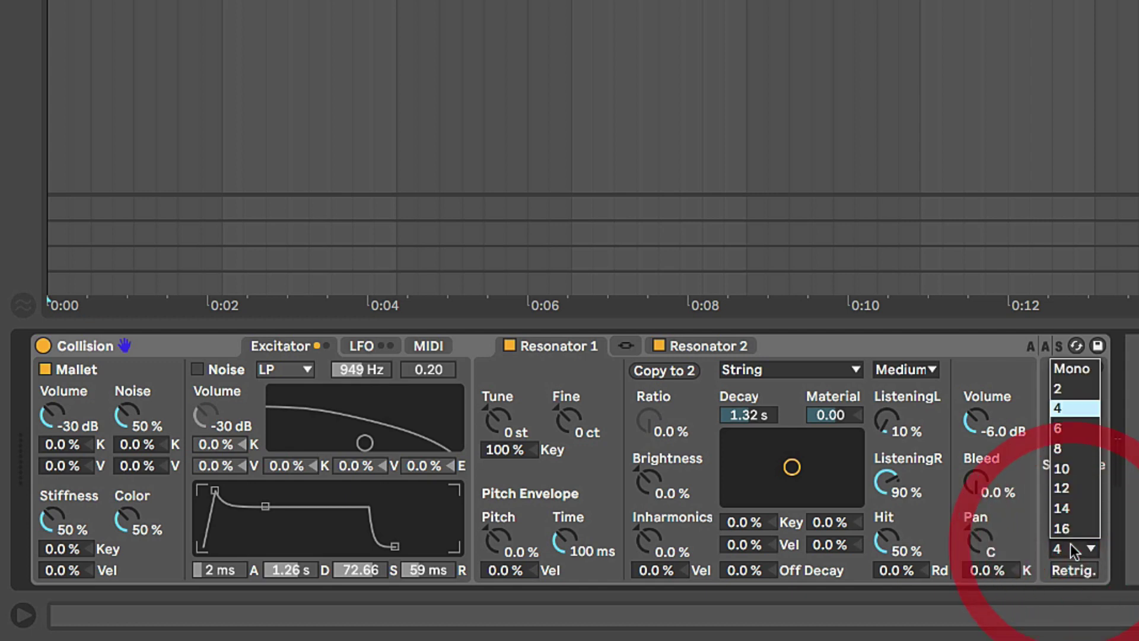
{"action": "left_click", "coordinate": [1058, 410]}
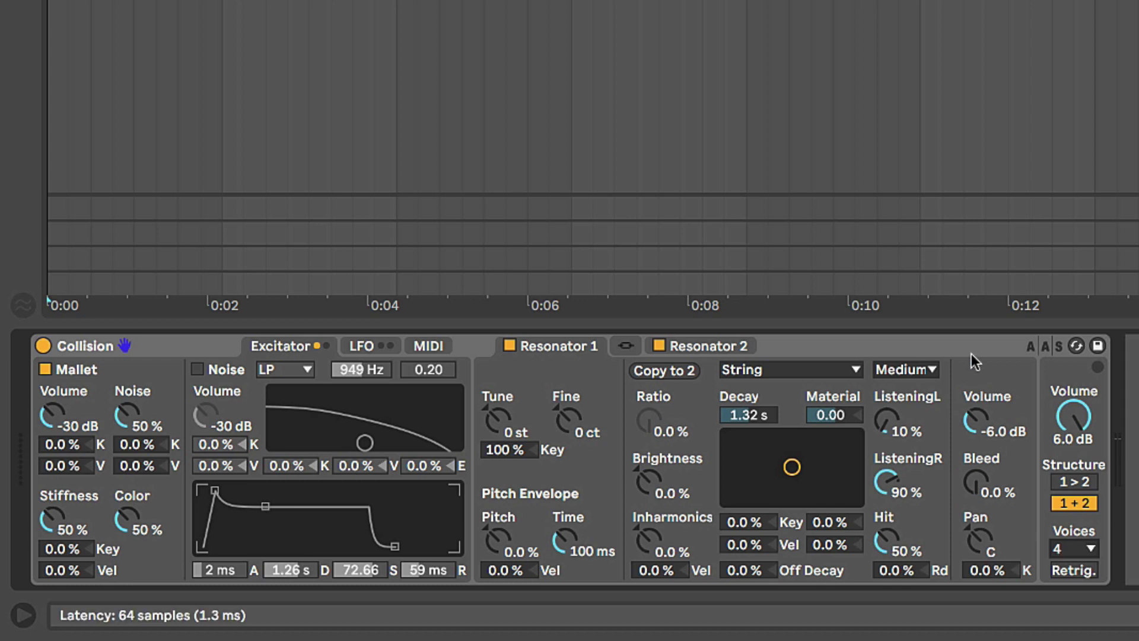
Switch on Collision's LFO 1, leaving its Destination at No Destination
{"action": "left_click", "coordinate": [382, 344]}
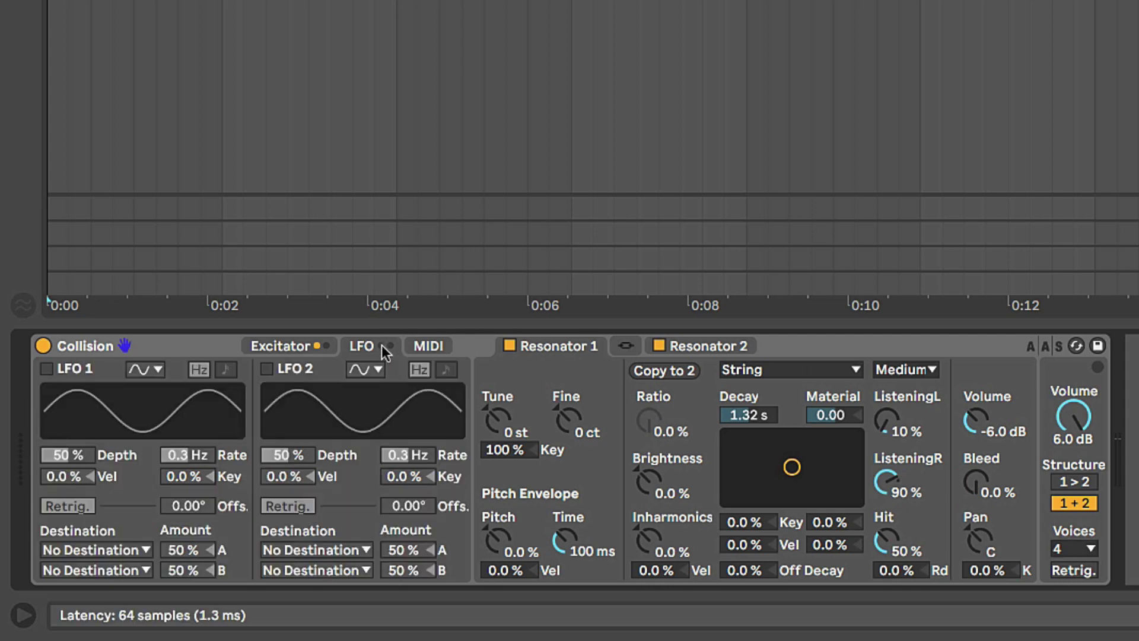
{"action": "left_click", "coordinate": [427, 347]}
{"action": "left_click", "coordinate": [385, 347]}
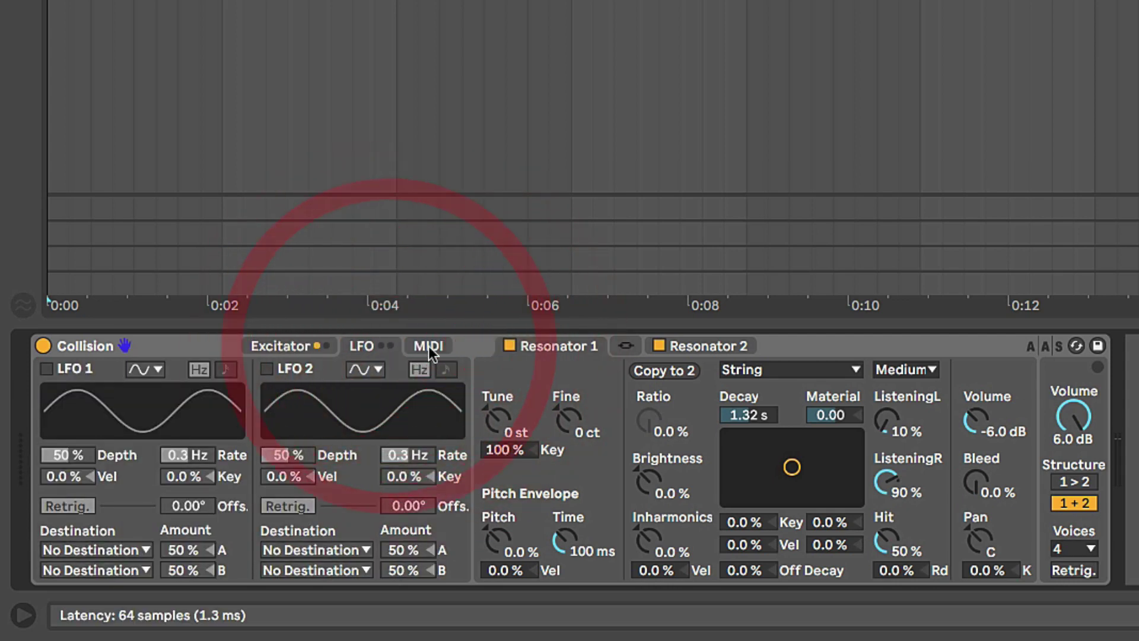
{"action": "left_click", "coordinate": [428, 346]}
{"action": "left_click", "coordinate": [376, 349]}
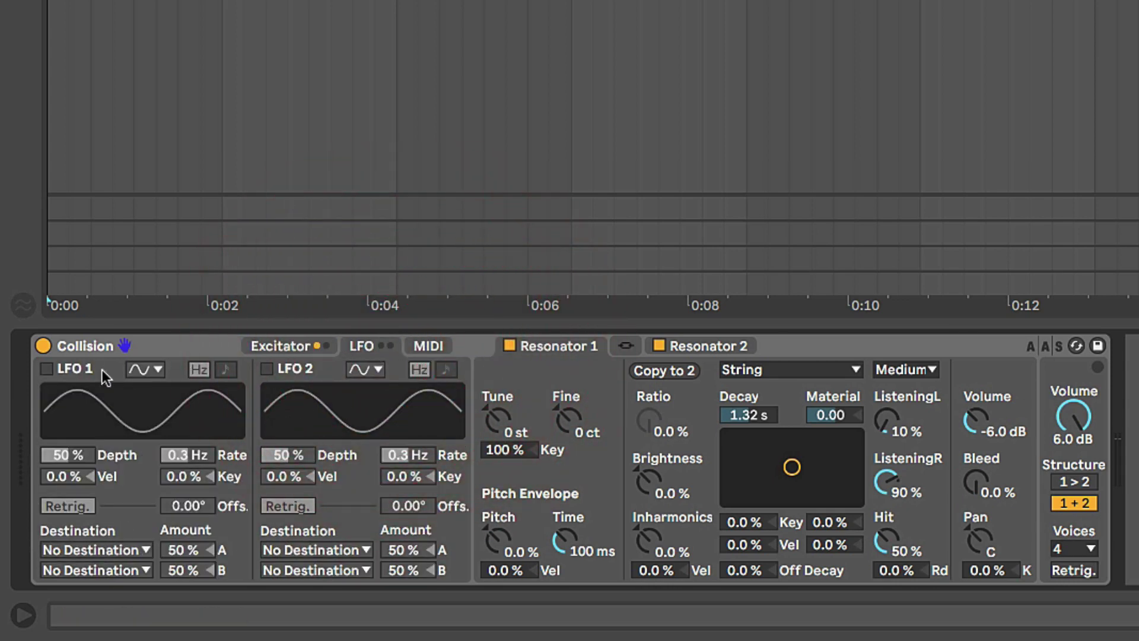
{"action": "left_click", "coordinate": [45, 369]}
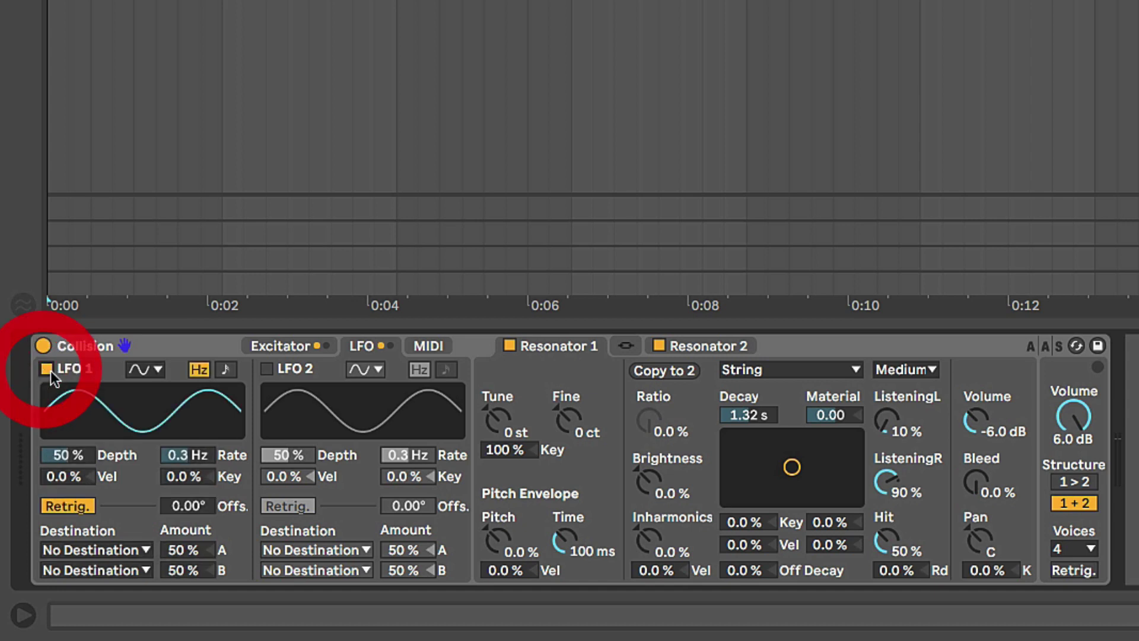
{"action": "left_click", "coordinate": [128, 550]}
{"action": "left_click", "coordinate": [127, 554]}
{"action": "left_click", "coordinate": [124, 554]}
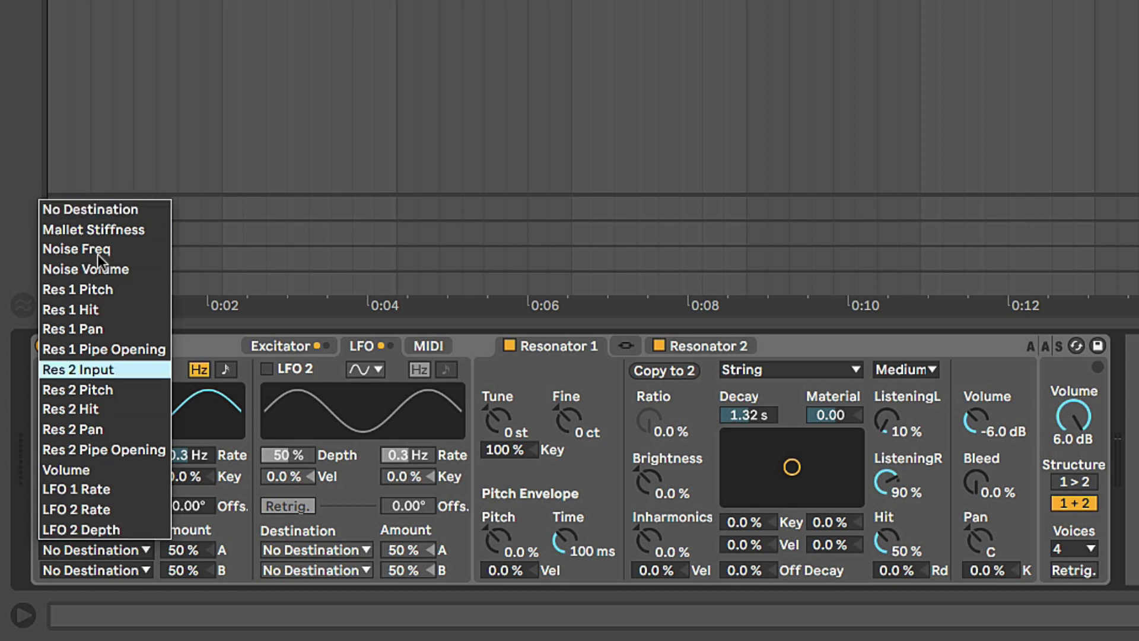
{"action": "left_click", "coordinate": [106, 209]}
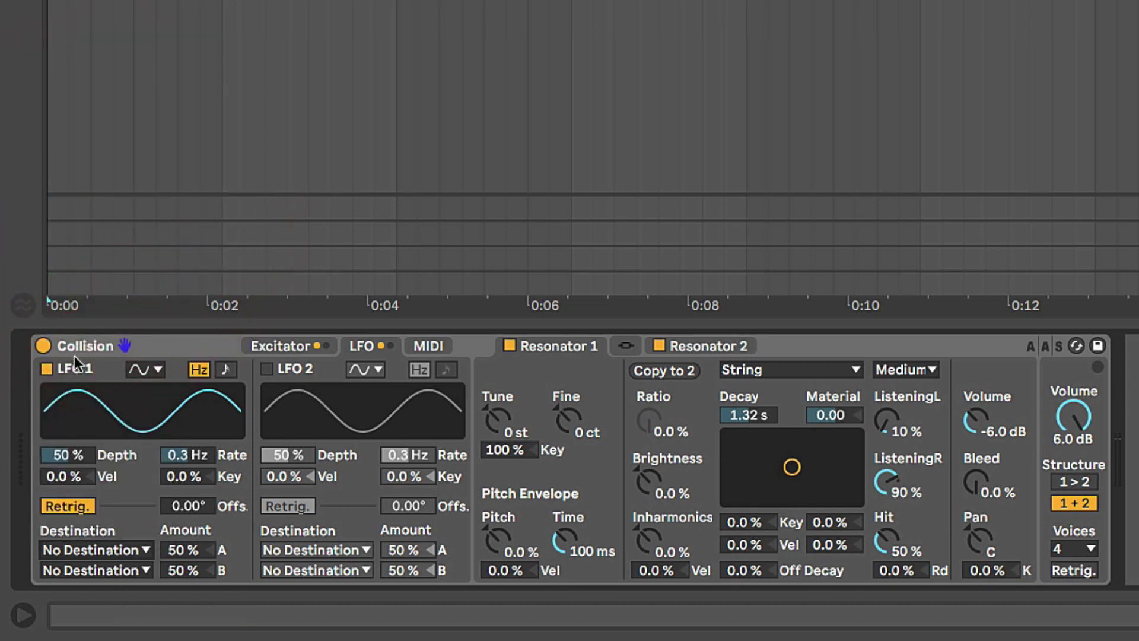
{"action": "left_click", "coordinate": [426, 346]}
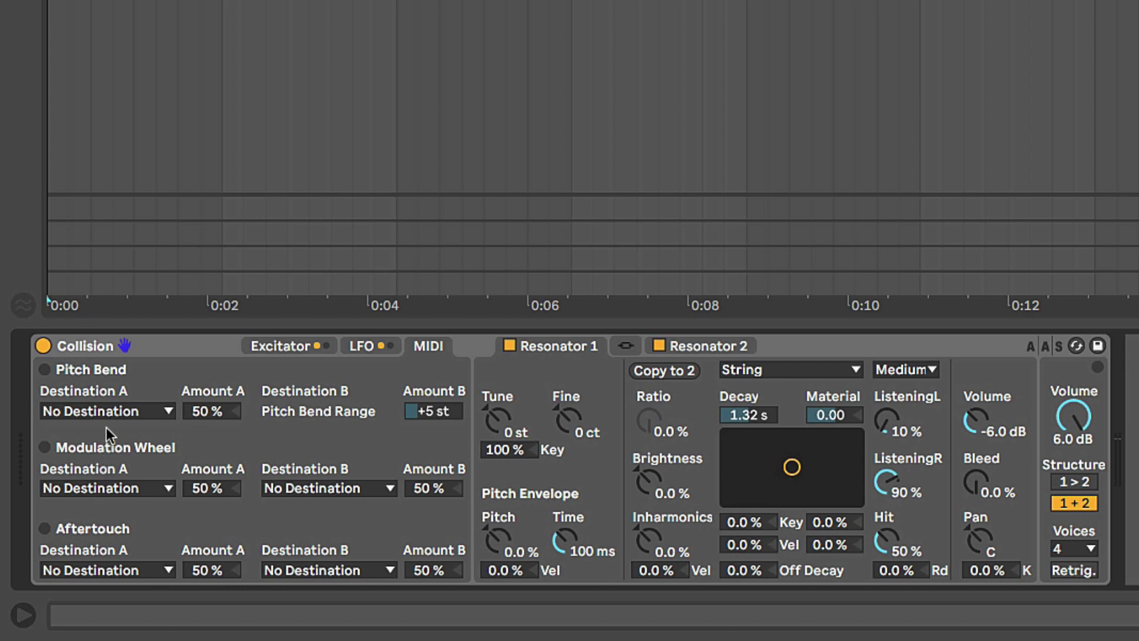
Route the Modulation Wheel to Noise Freq, leaving Pitch Bend unassigned
{"action": "left_click", "coordinate": [107, 411]}
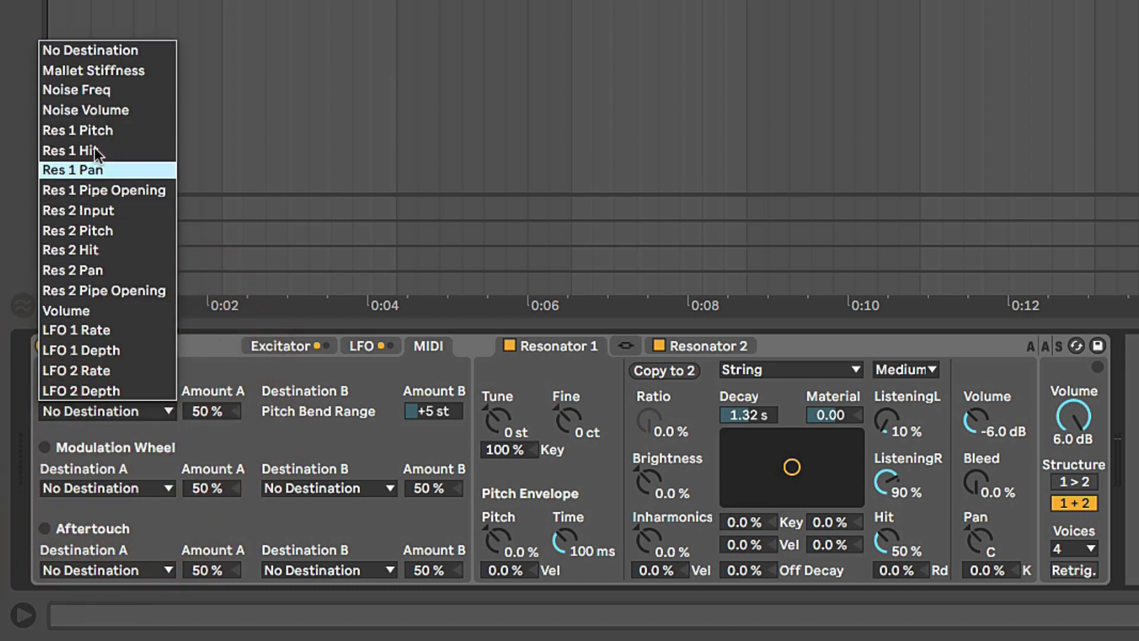
{"action": "left_click", "coordinate": [217, 365]}
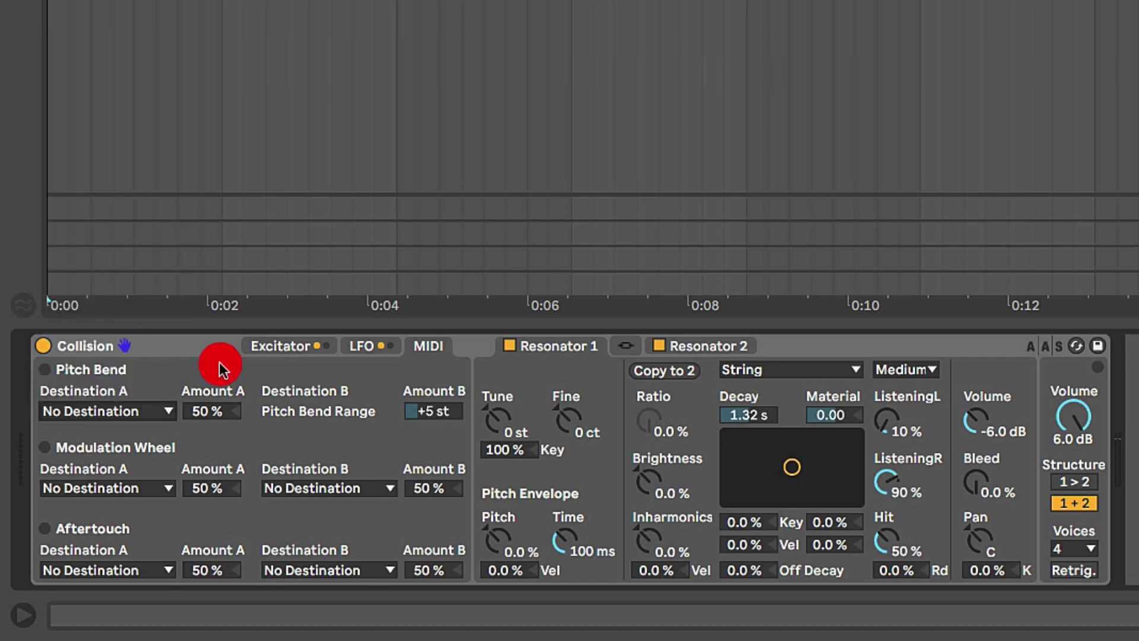
{"action": "left_click", "coordinate": [119, 490]}
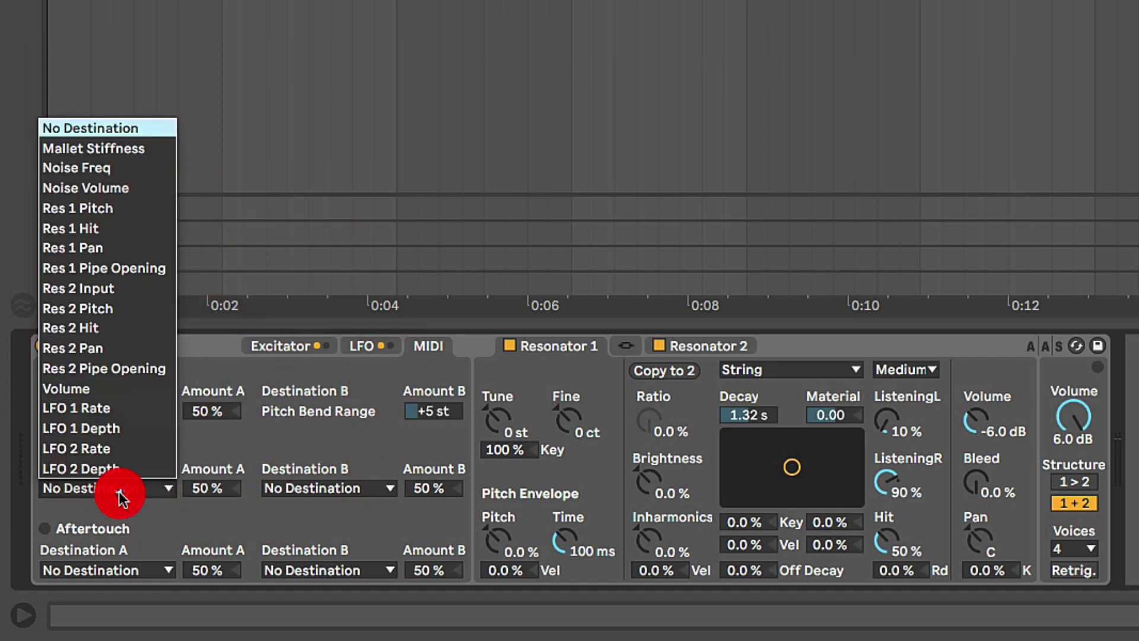
{"action": "left_click", "coordinate": [102, 170]}
Switch on the Noise exciter and set its filter frequency to 865 Hz
{"action": "left_click", "coordinate": [360, 344]}
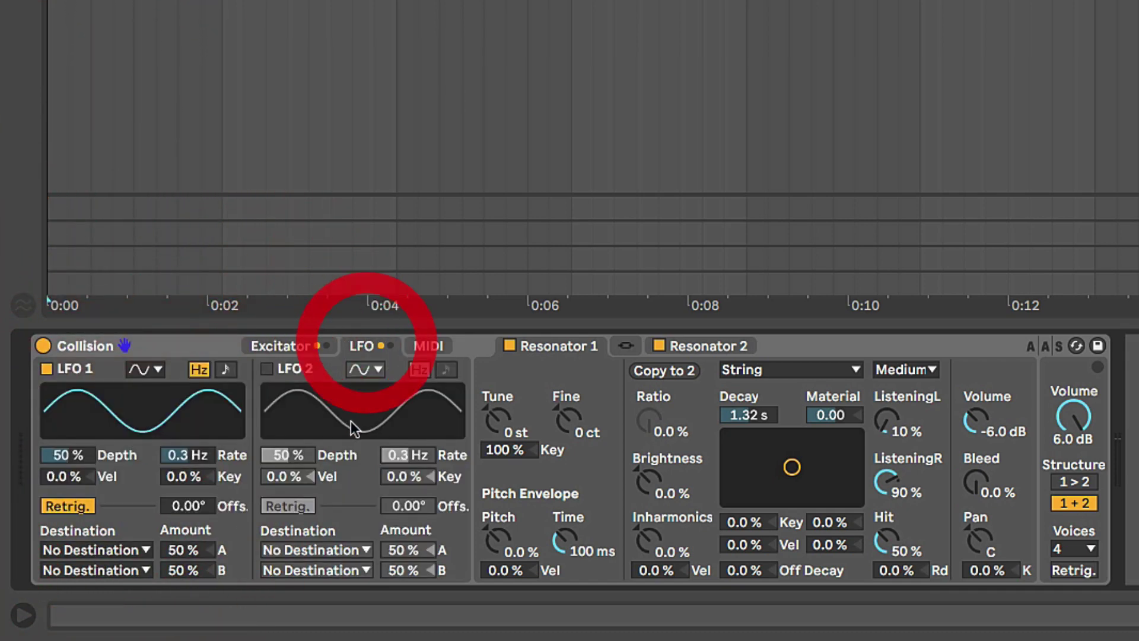
{"action": "left_click", "coordinate": [303, 348]}
{"action": "left_click", "coordinate": [198, 369]}
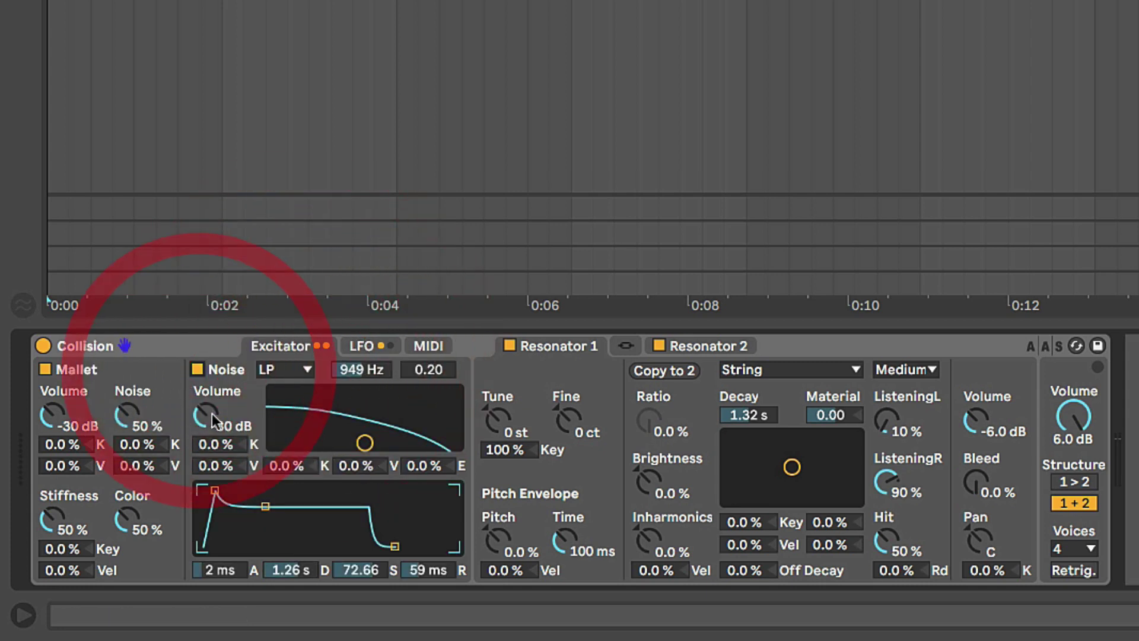
{"action": "mouse_move", "coordinate": [360, 371]}
{"action": "left_mouse_down"}
{"action": "mouse_move", "coordinate": [359, 332]}
{"action": "mouse_move", "coordinate": [360, 388]}
{"action": "mouse_move", "coordinate": [355, 371]}
{"action": "left_mouse_up"}
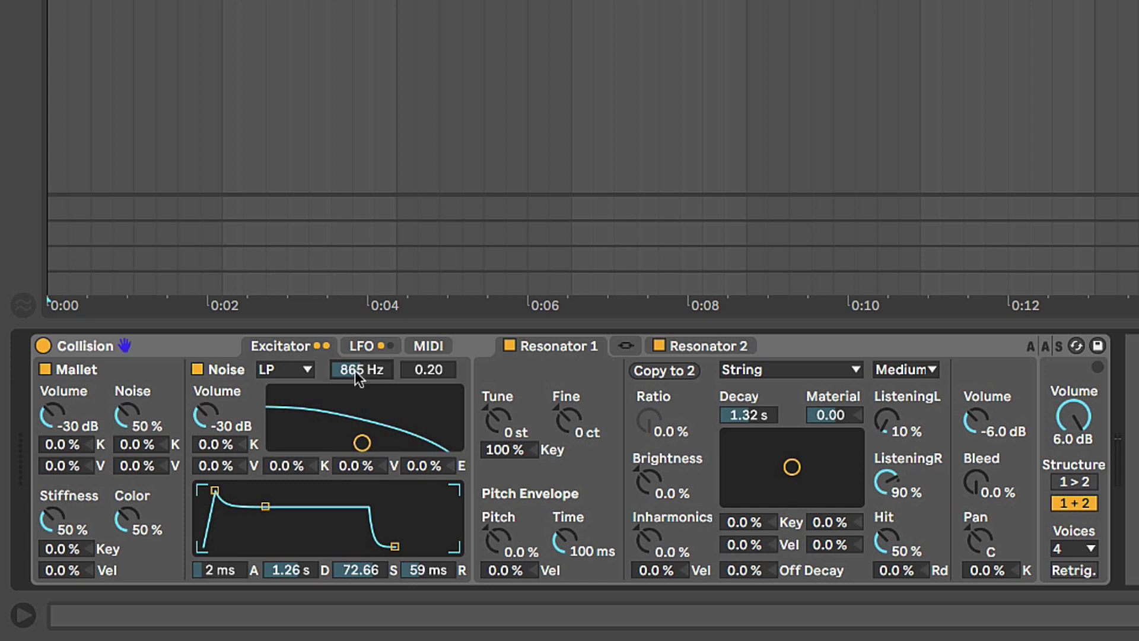
{"action": "left_click", "coordinate": [435, 344]}
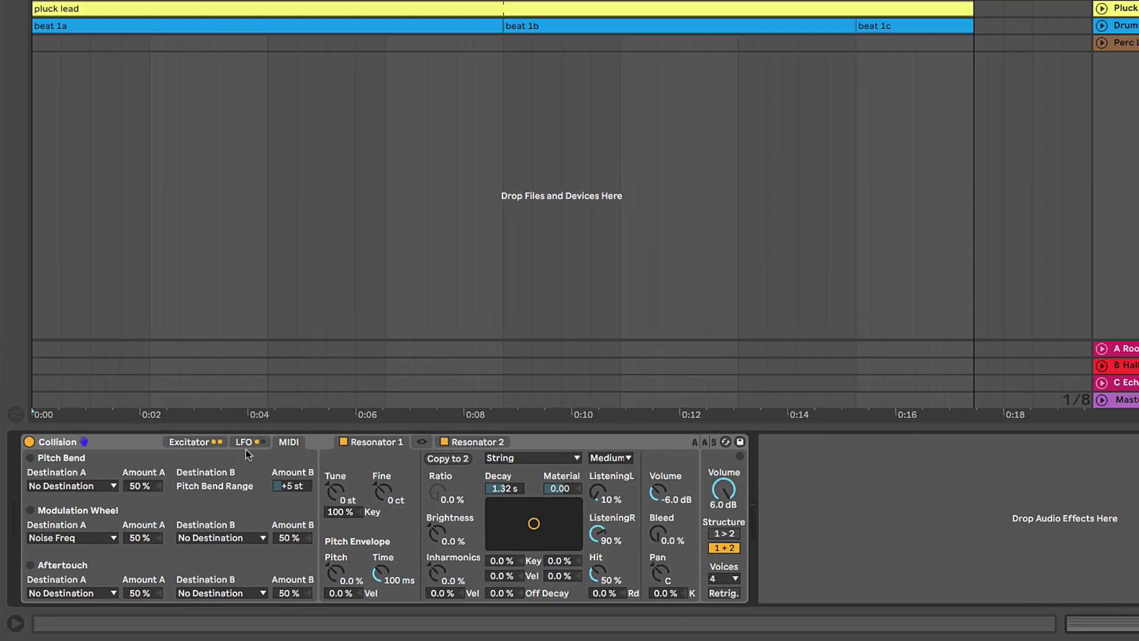
Bring Collision's Excitator page back into view, with Mallet and Noise both on
{"action": "left_click", "coordinate": [363, 346]}
{"action": "left_click", "coordinate": [156, 476]}
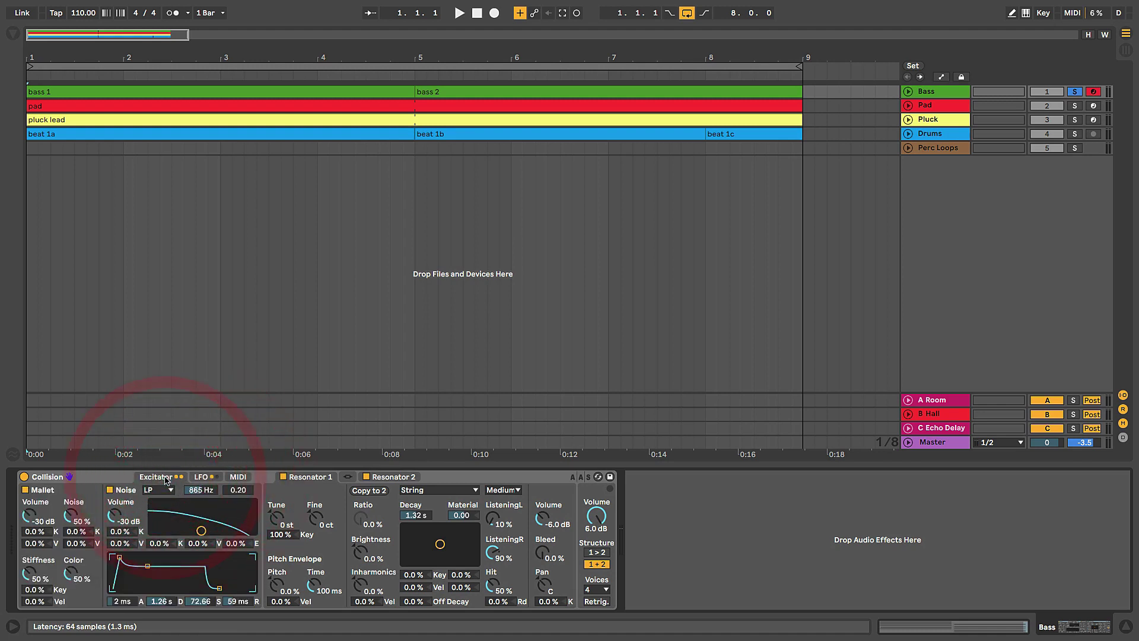